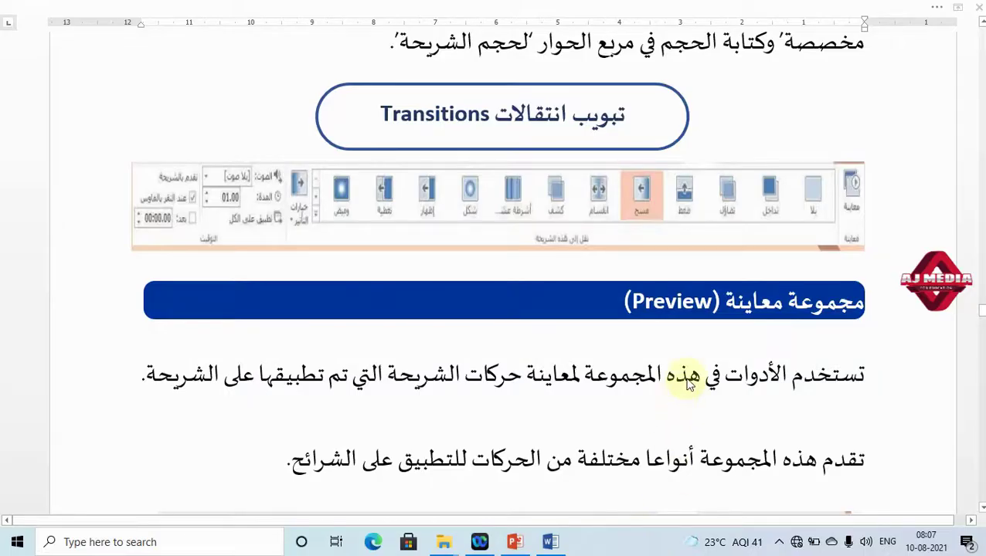
Step: Scroll through the Word tutorial notes on slide transitions
scroll(687, 385, down, 1)
scroll(684, 378, up, 1)
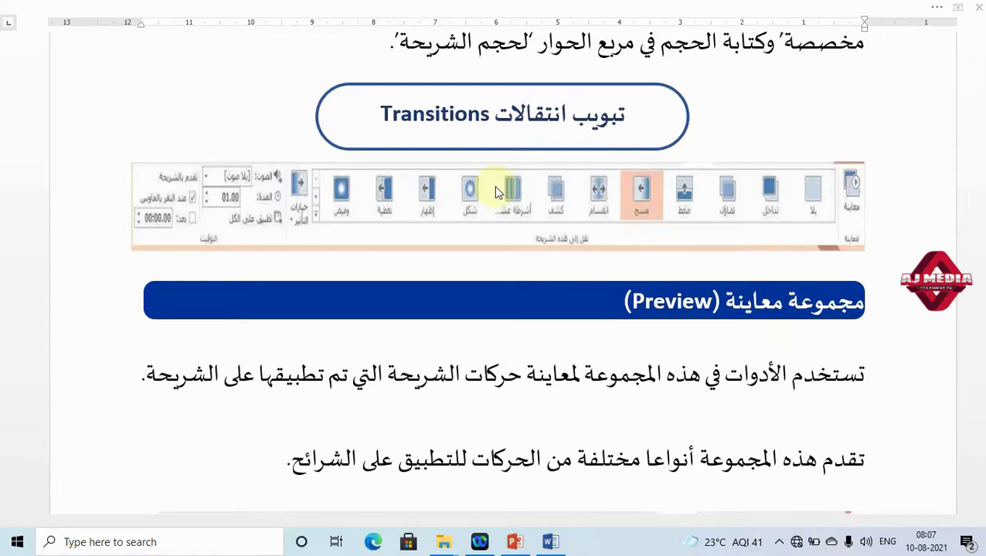
scroll(495, 193, down, 4)
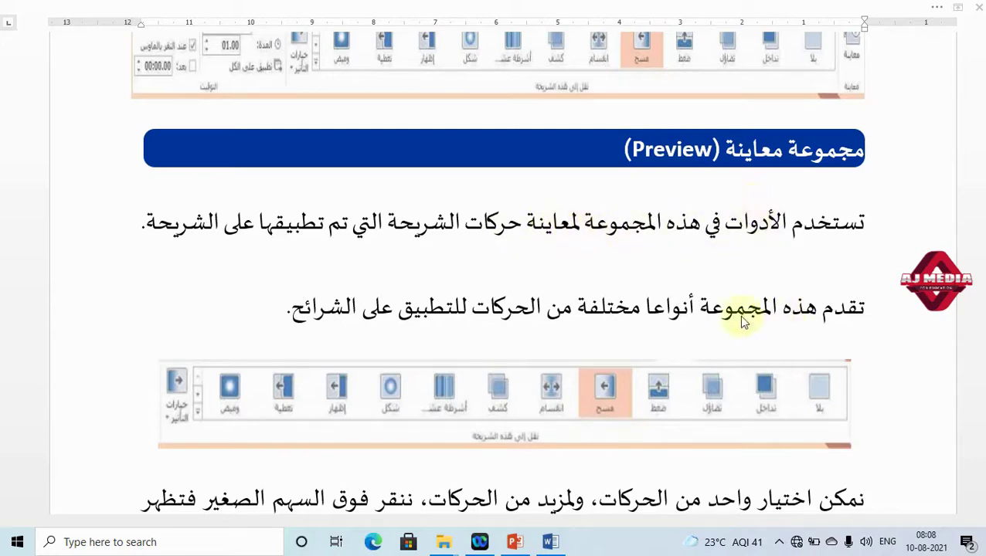
scroll(741, 317, down, 2)
scroll(667, 304, down, 2)
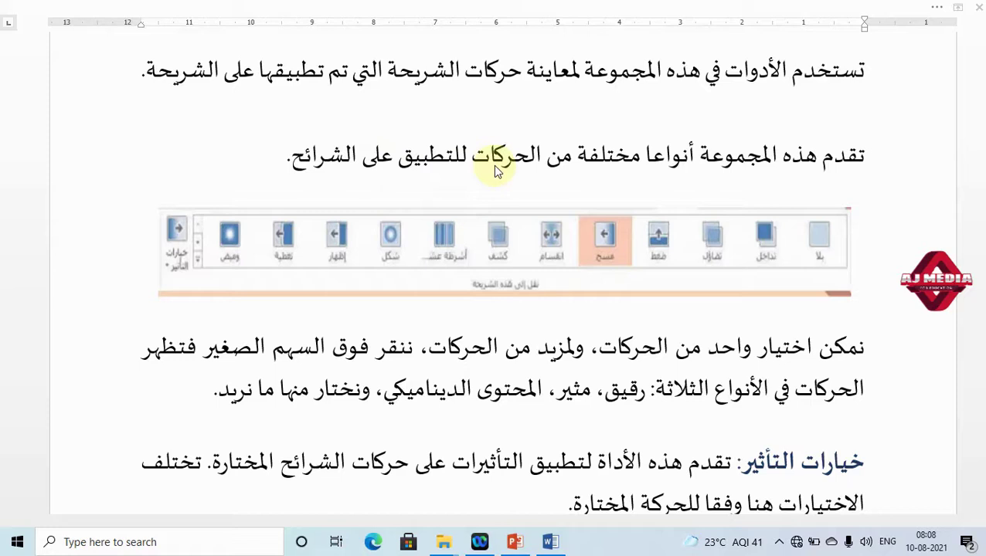
scroll(811, 346, down, 2)
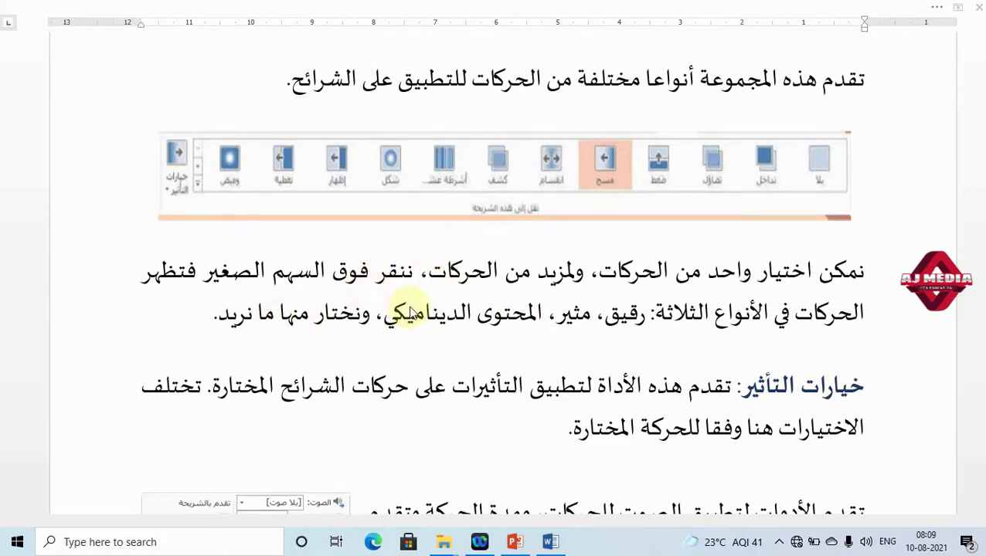
Step: Back in PowerPoint, apply the Cut transition to slide 4 and preview it
key(alt+Tab)
key(Tab)
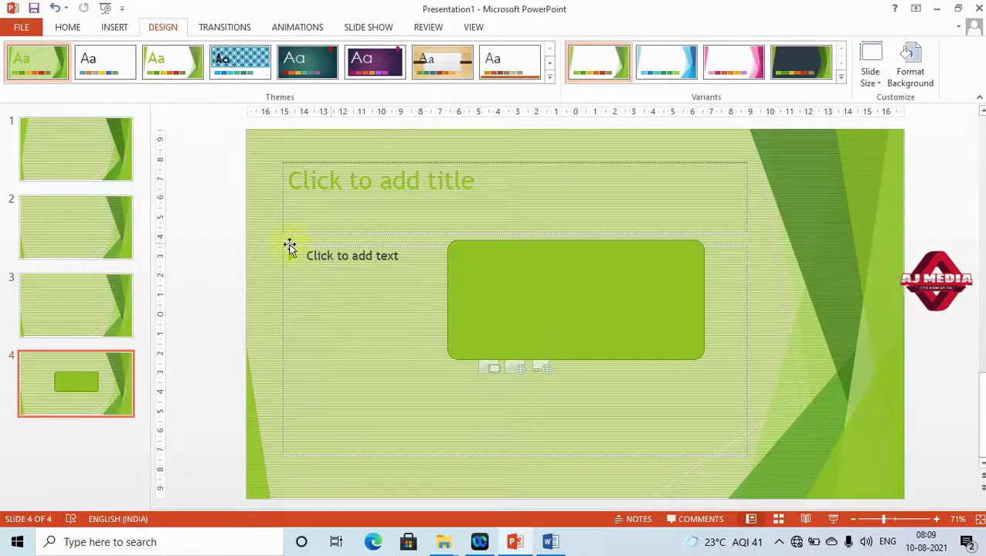
click(228, 28)
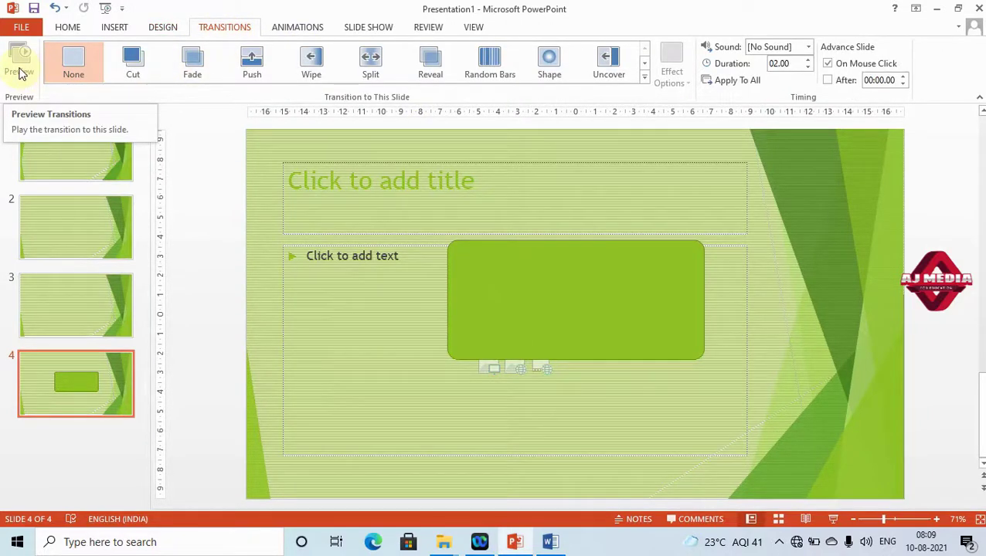
click(130, 62)
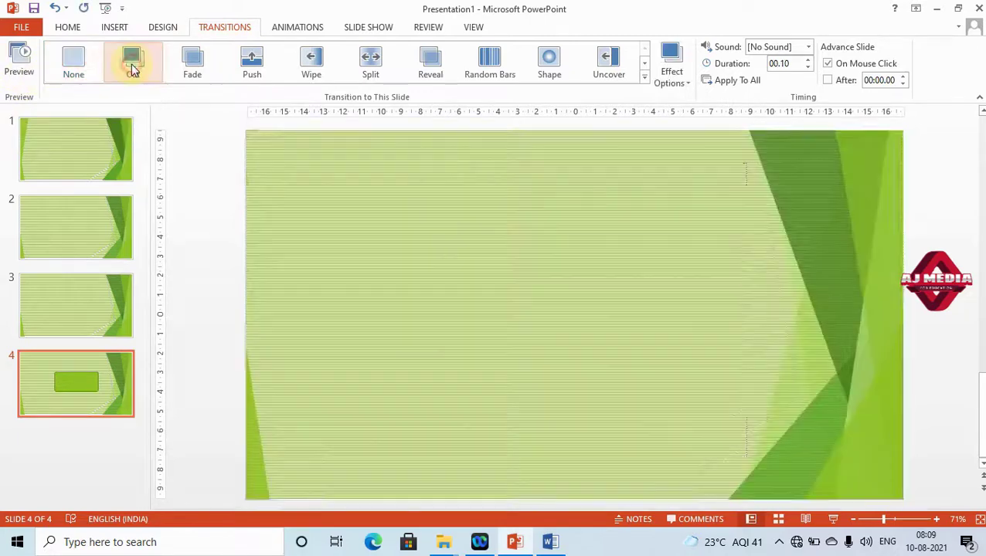
click(15, 66)
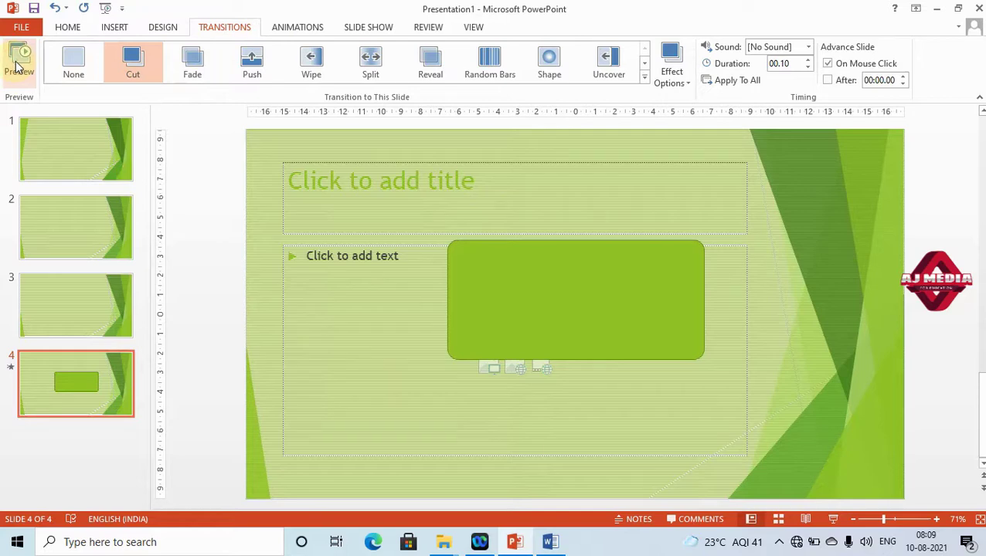
Step: Try Fade, Push and Wipe, leave Split applied, and expand the full transition gallery
click(194, 65)
click(249, 66)
click(310, 62)
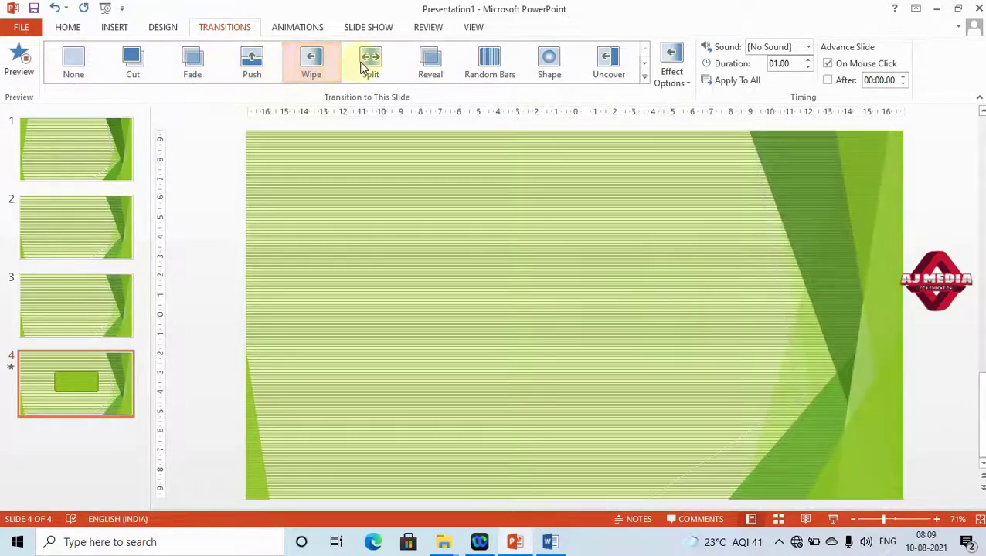
click(372, 67)
click(645, 77)
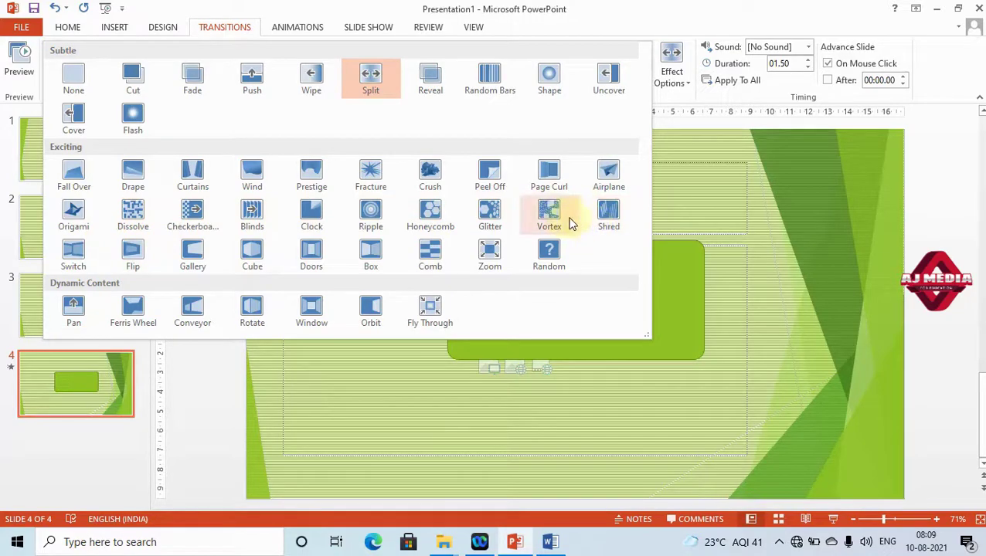
Step: Try Crush, Fracture and Prestige on slide 4 and lower the duration to 01.00
click(437, 176)
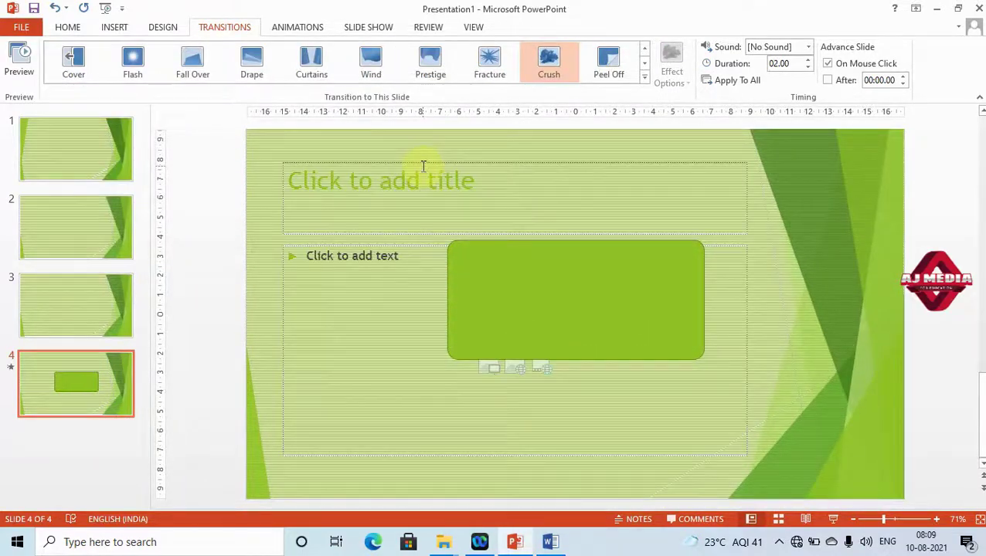
click(489, 71)
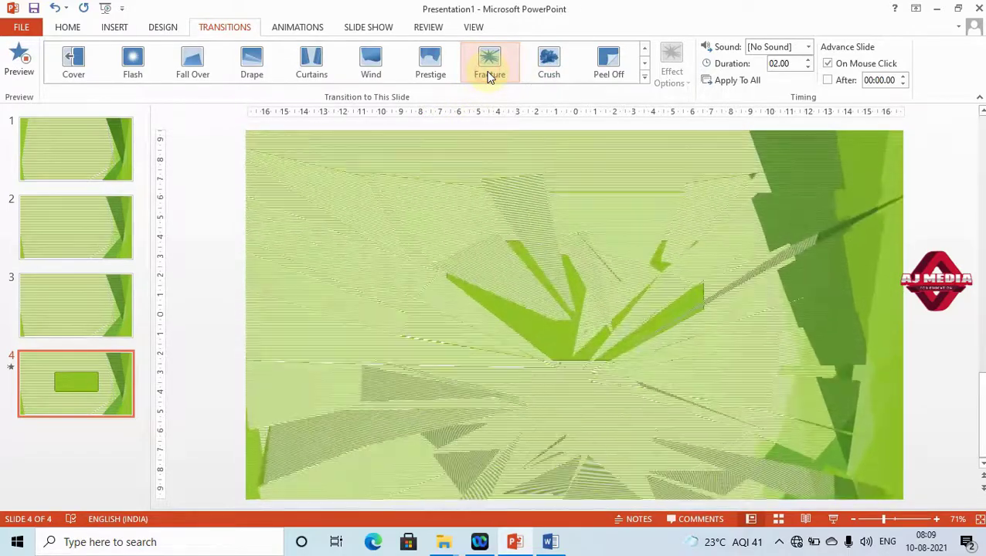
click(437, 68)
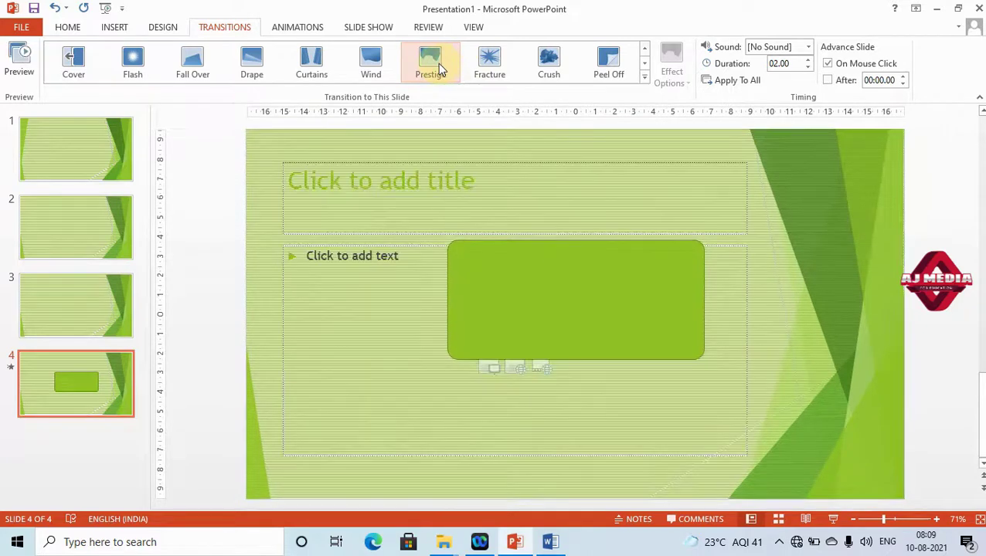
click(806, 68)
click(807, 68)
click(807, 68)
click(807, 68)
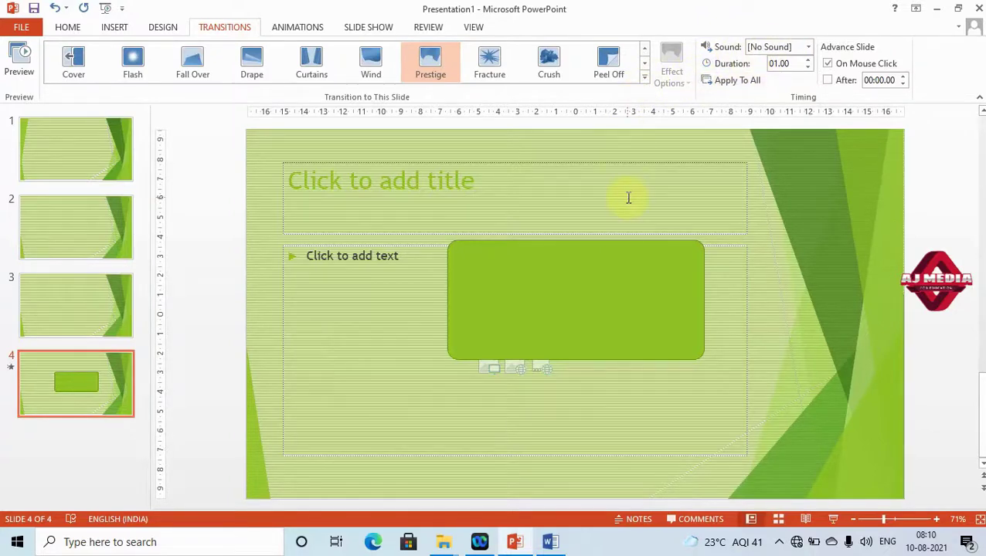
Step: Apply Peel Off, preview it, and apply it to all slides
click(590, 75)
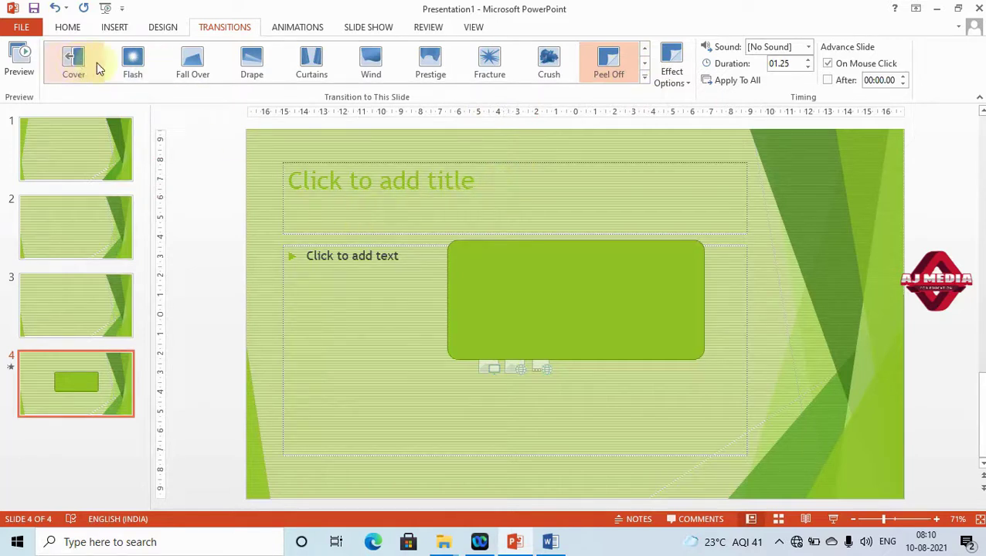
click(23, 65)
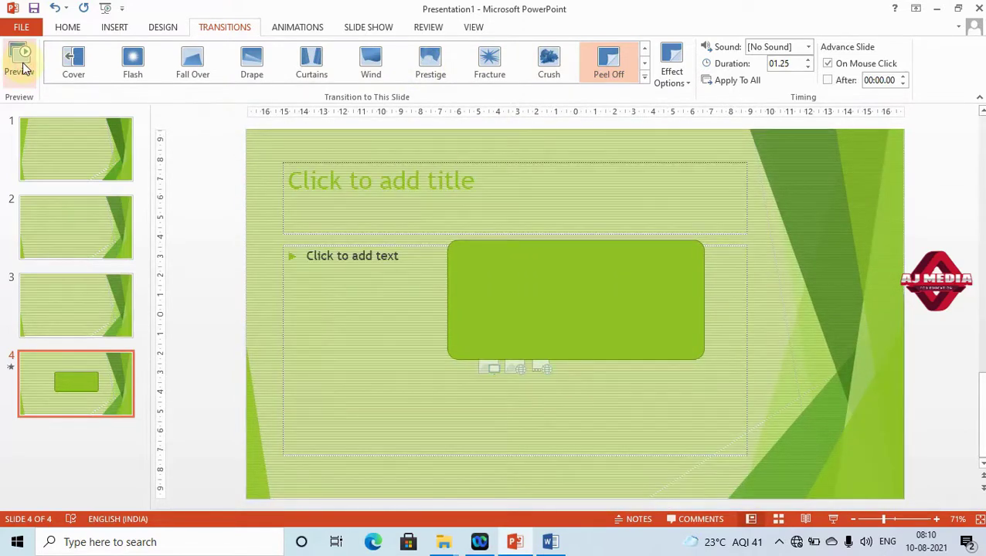
click(707, 80)
click(19, 58)
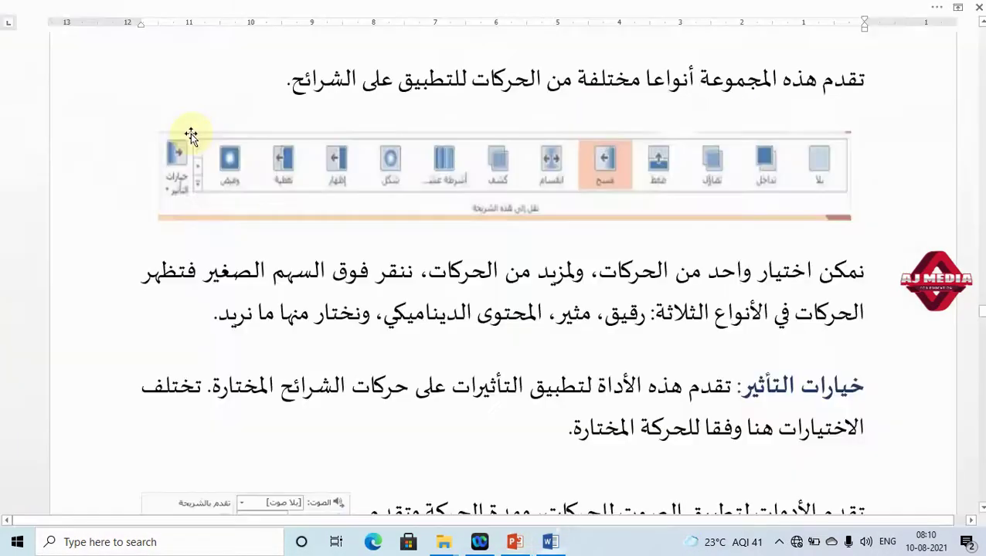
scroll(749, 320, down, 2)
scroll(800, 300, down, 3)
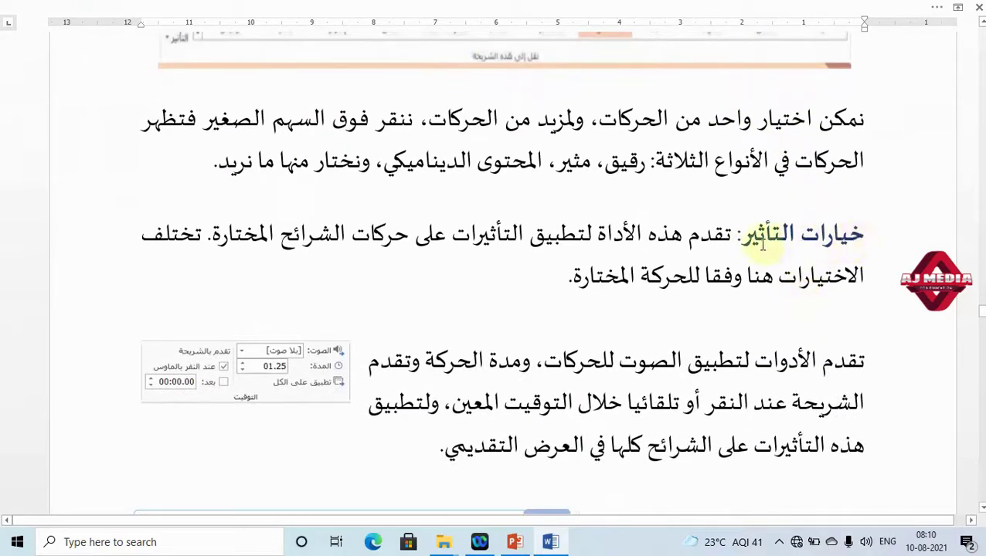
scroll(587, 235, up, 10)
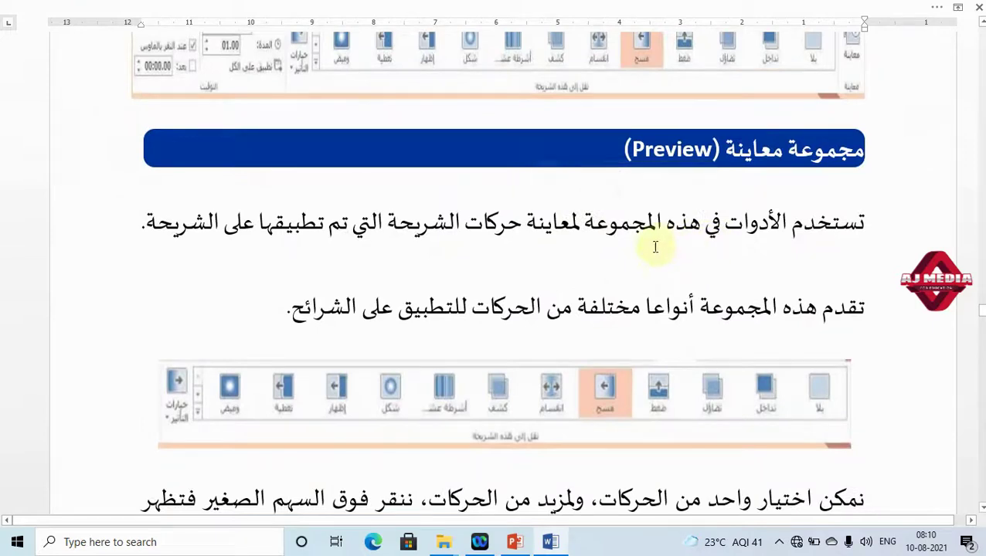
scroll(657, 245, down, 6)
scroll(649, 257, down, 3)
scroll(646, 262, down, 3)
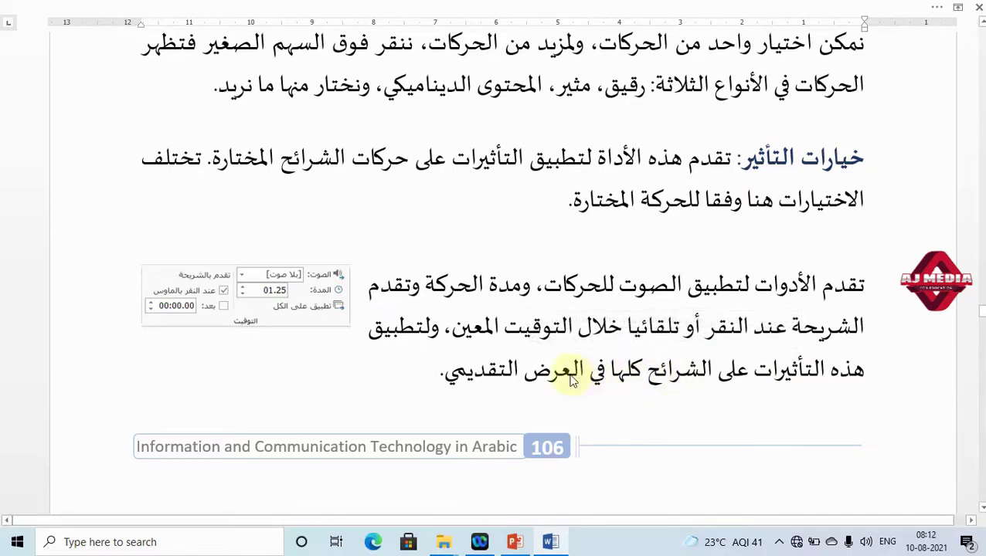
Step: Scroll the Word notes to the Sound and Duration explanations on page 107
scroll(568, 371, down, 2)
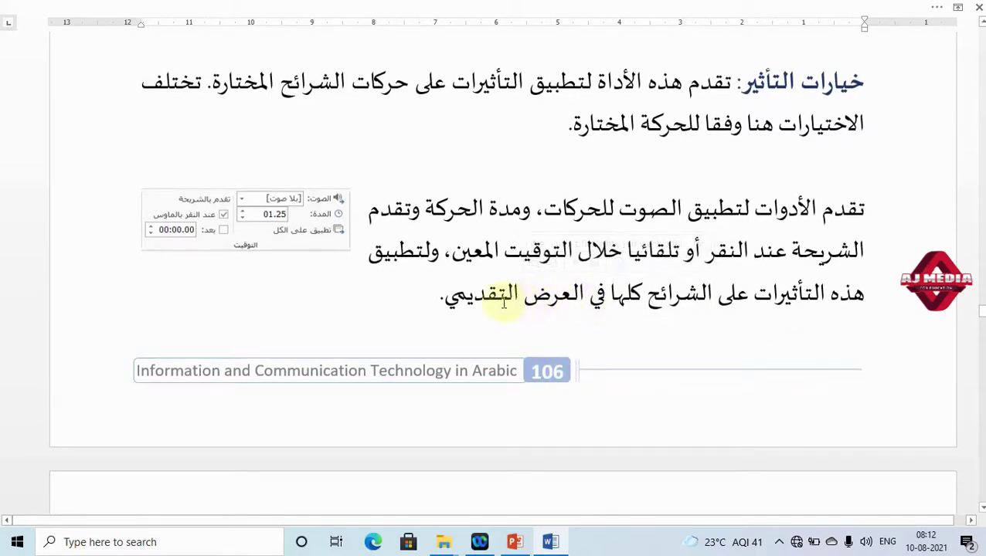
scroll(479, 301, down, 4)
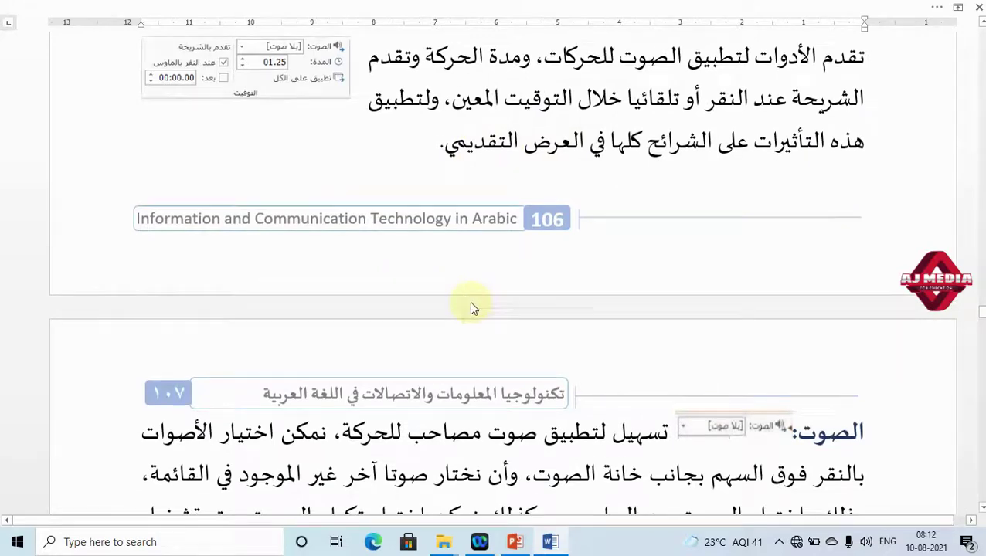
scroll(469, 308, down, 2)
scroll(689, 337, down, 4)
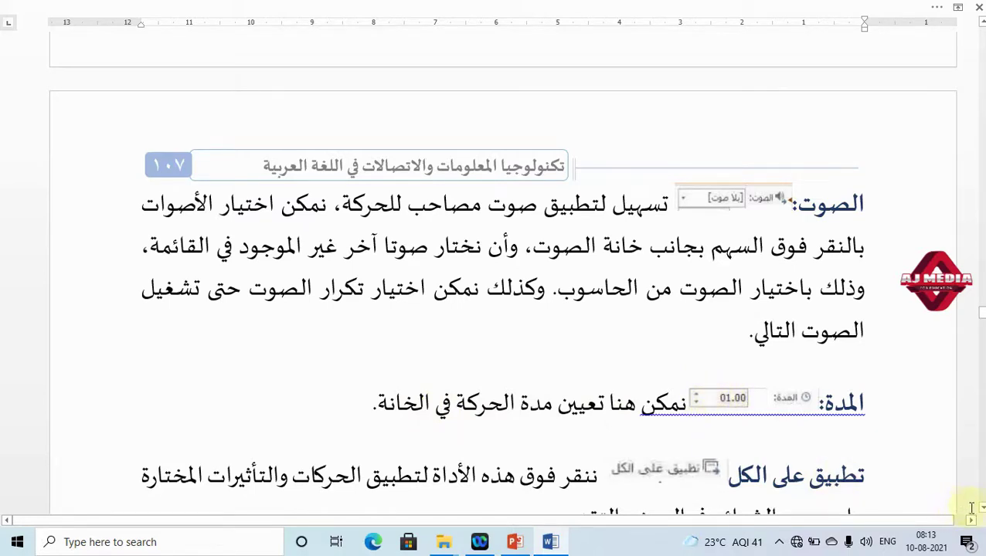
scroll(502, 294, down, 1)
Step: Scroll further down page 107 to the Apply To All paragraph and slide-advance text
scroll(502, 293, down, 1)
scroll(502, 294, down, 1)
scroll(503, 294, down, 1)
scroll(889, 432, down, 2)
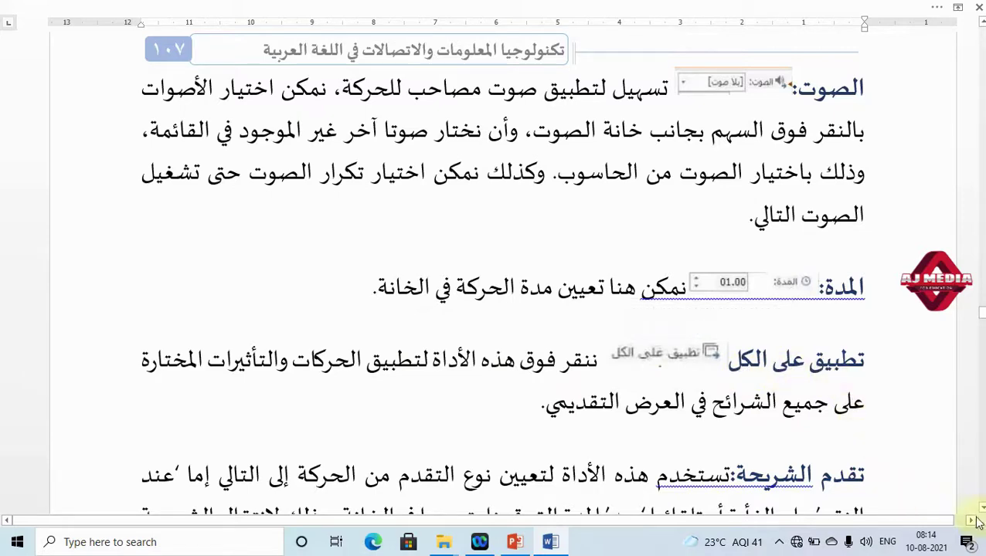
Step: Scroll down to the Animations tab heading, then return to the PowerPoint presentation
scroll(502, 270, down, 2)
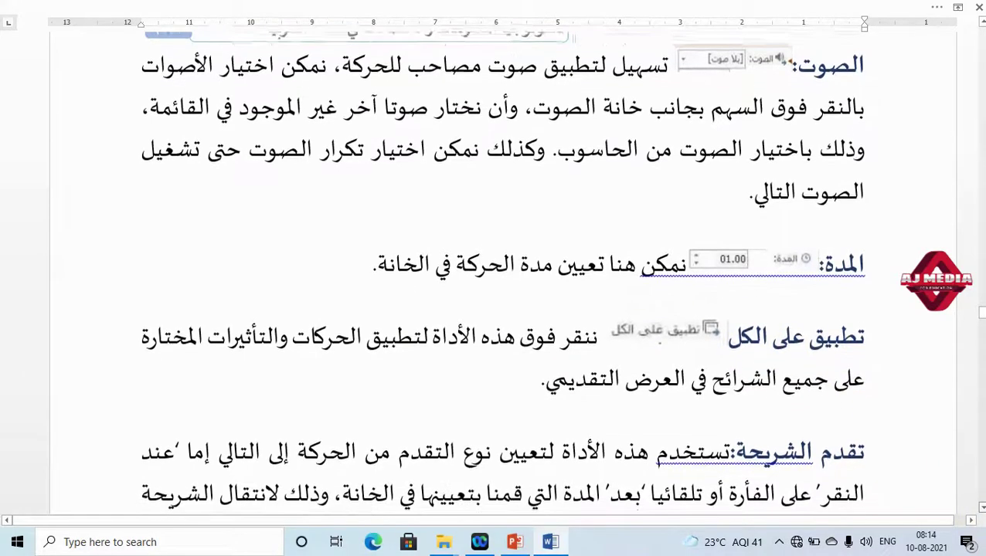
scroll(503, 270, down, 2)
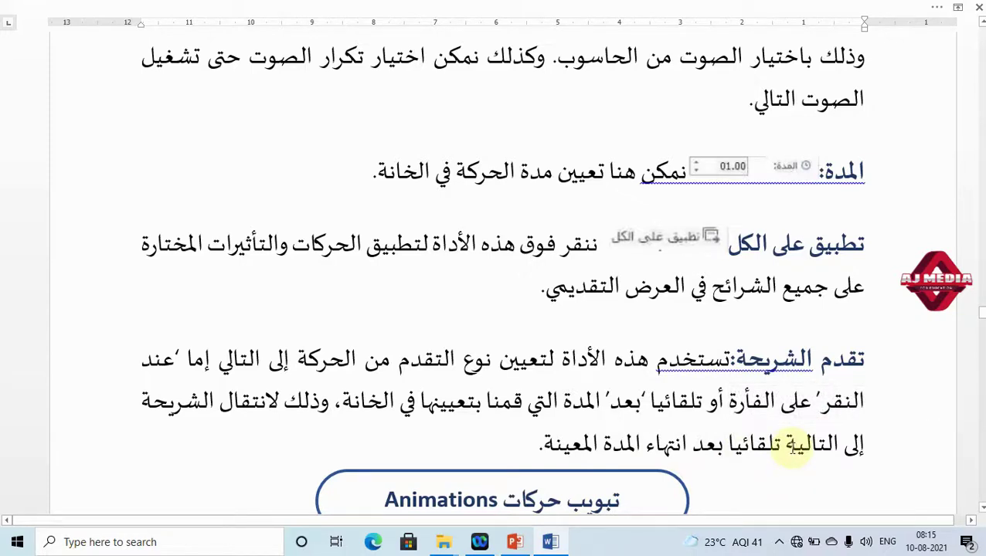
key(alt+Tab)
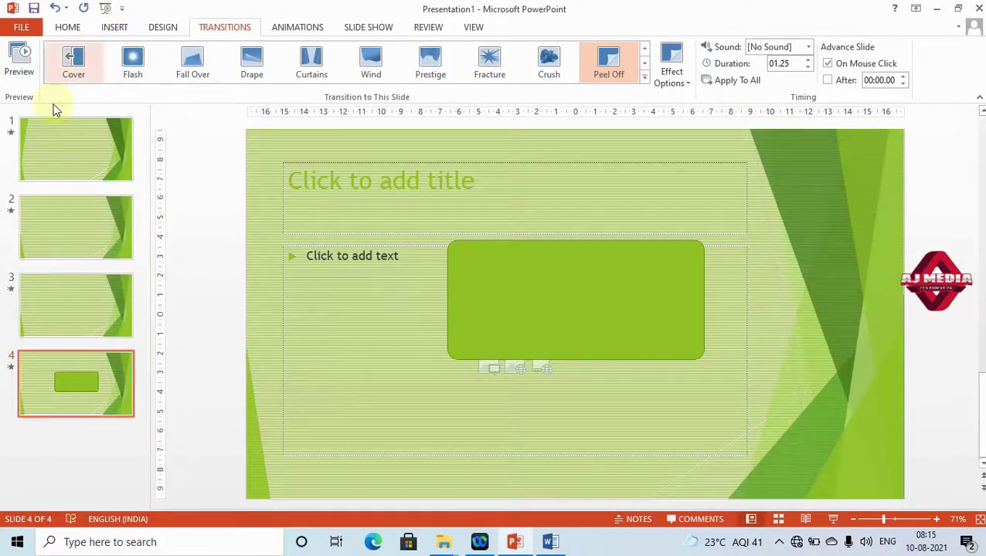
Step: Reapply Peel Off to slide 4 and try its From Right and From Left directions
click(688, 85)
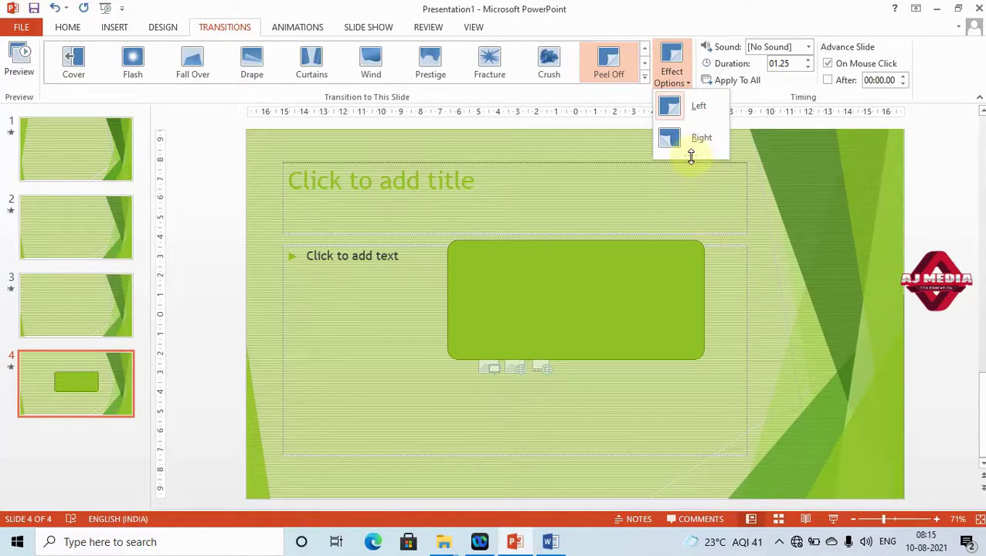
click(610, 68)
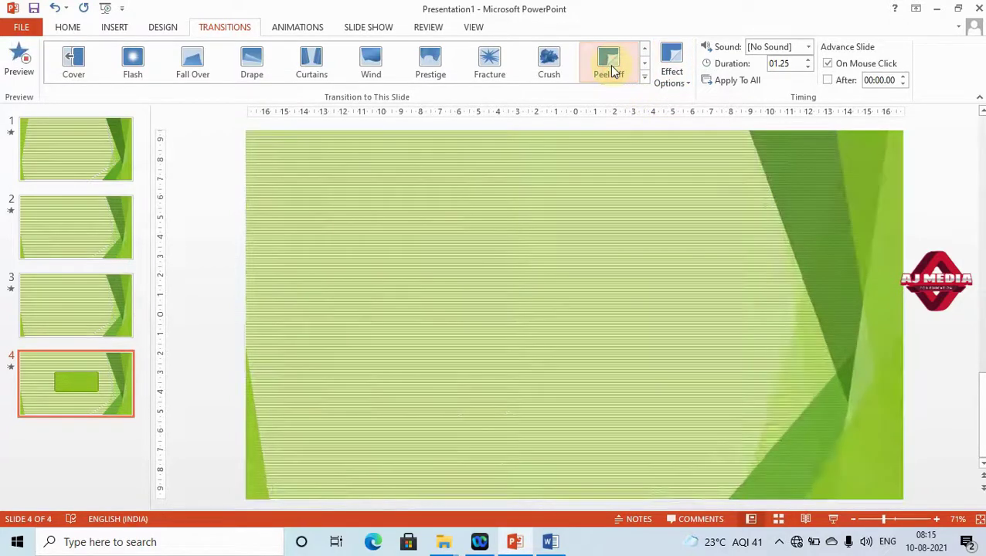
click(671, 70)
click(680, 139)
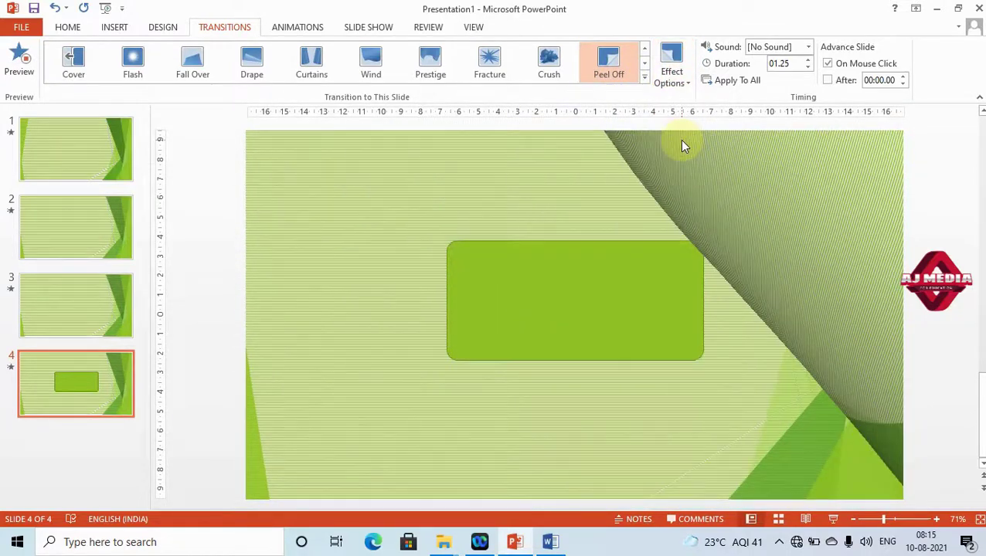
click(672, 77)
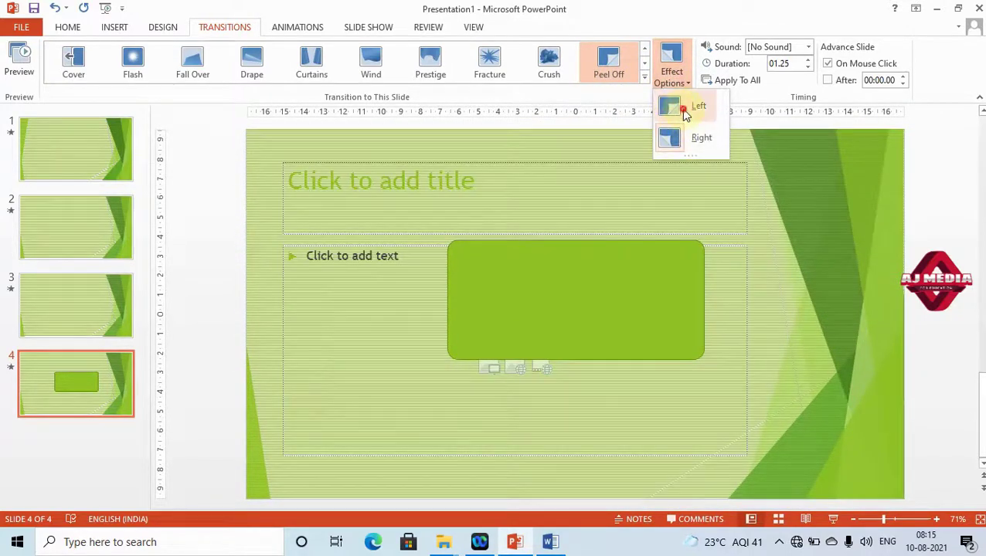
click(696, 106)
Step: Switch slide 4 through Fracture and Crush, ending on Prestige
click(493, 66)
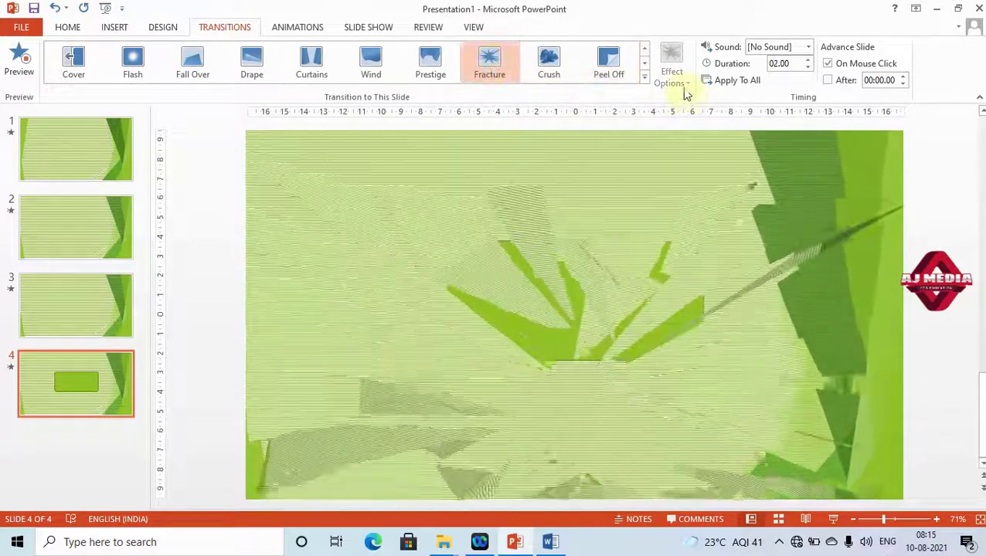
click(552, 66)
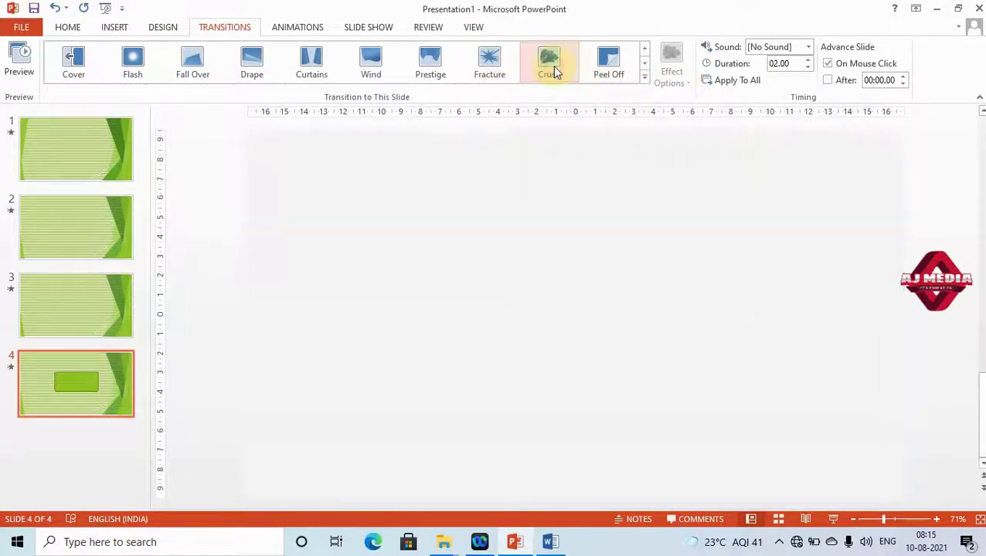
click(421, 68)
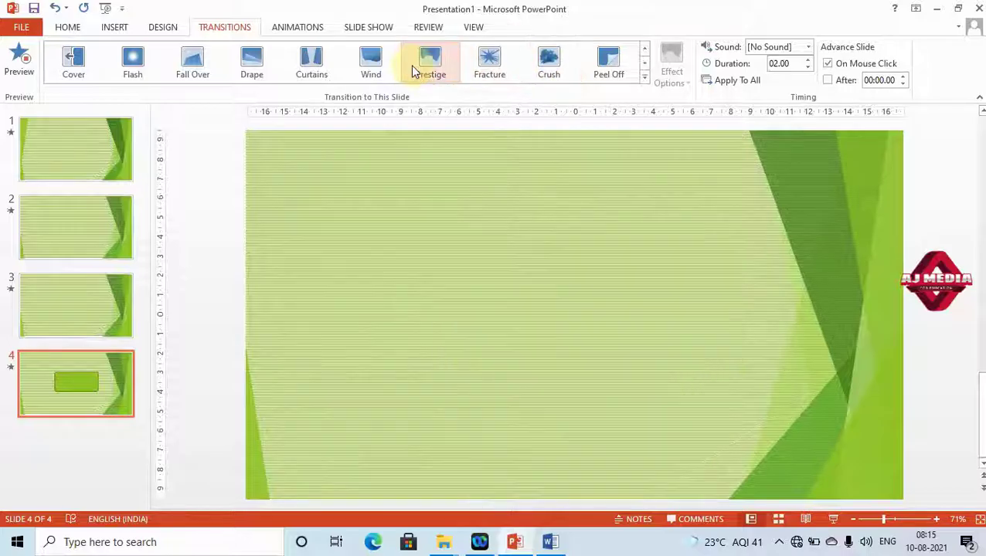
Step: Apply Wind to slide 4 and try its Left, then Right, directions
click(368, 69)
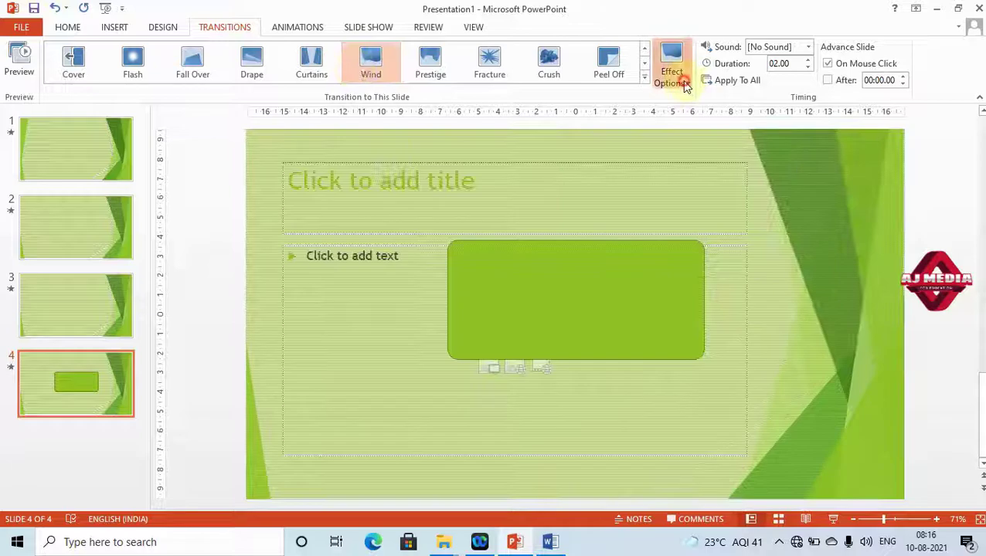
click(678, 80)
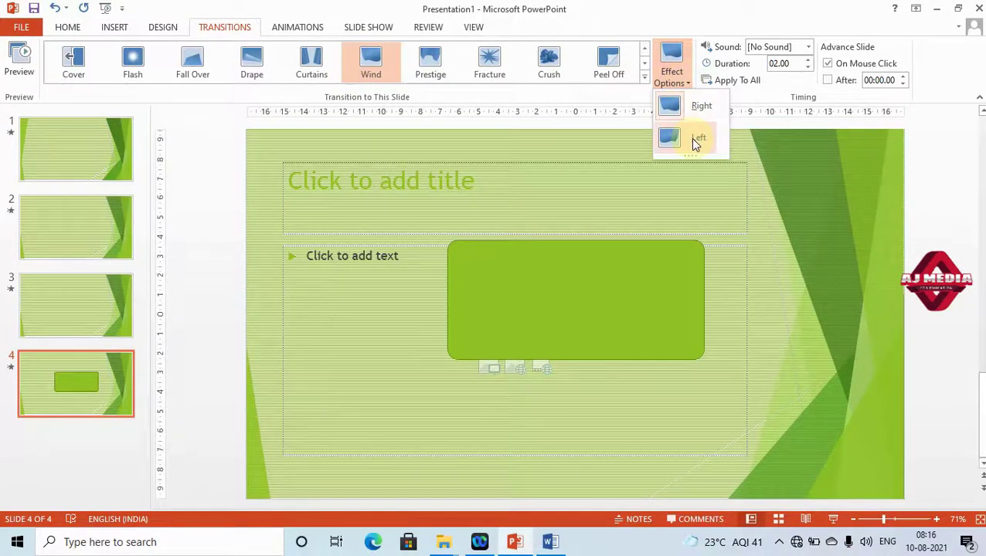
click(693, 139)
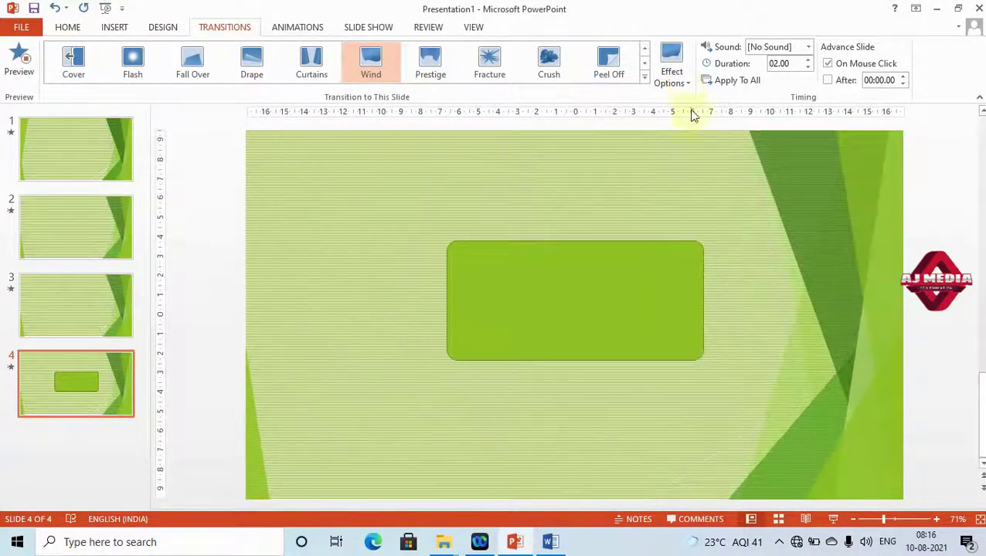
click(671, 73)
click(683, 106)
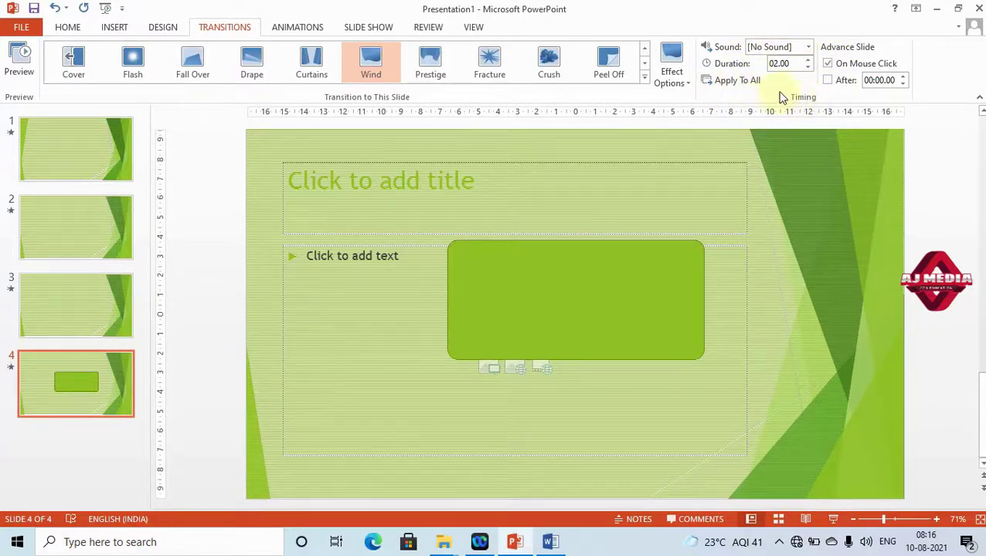
Step: Set the transition sound to Drum Roll, apply it to all slides, and adjust the duration
click(809, 48)
click(796, 108)
click(808, 47)
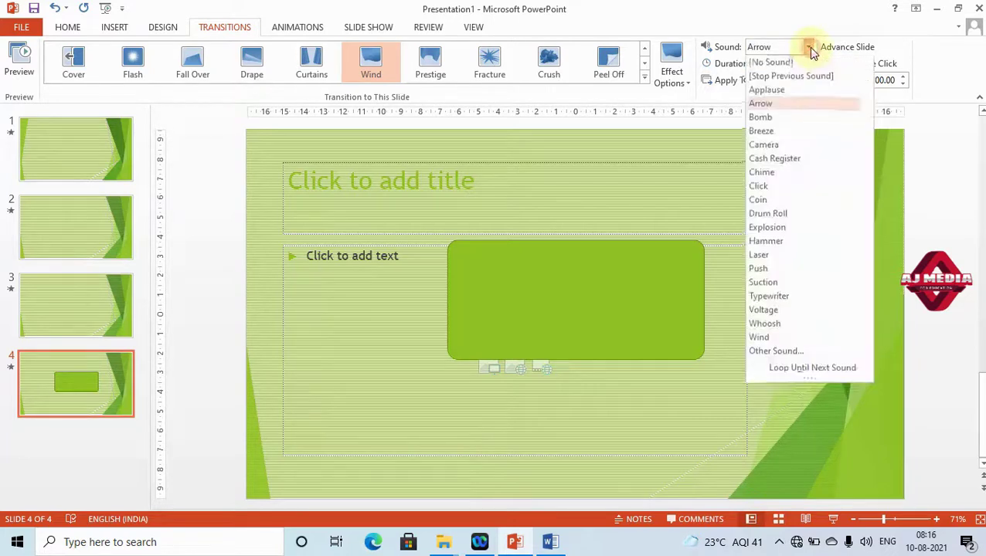
click(790, 216)
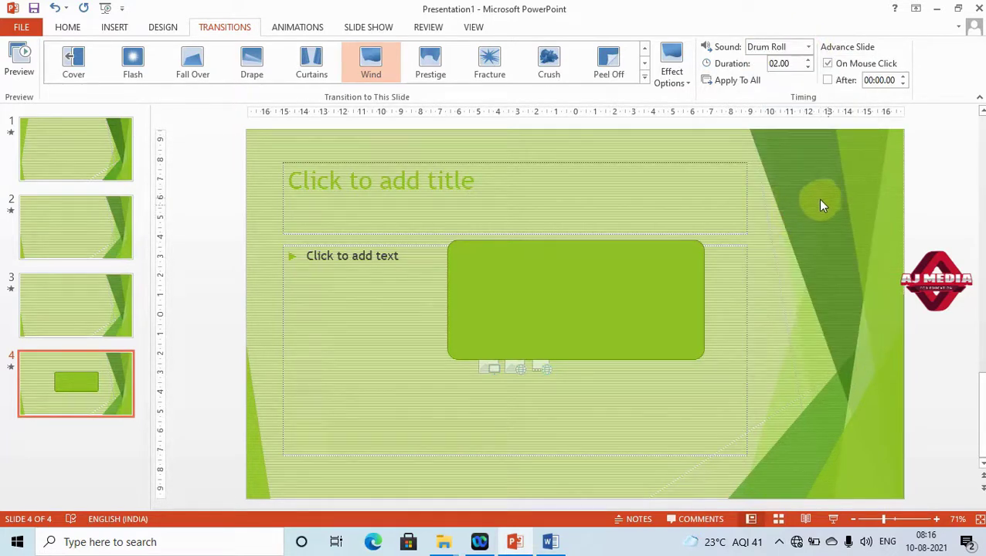
click(731, 80)
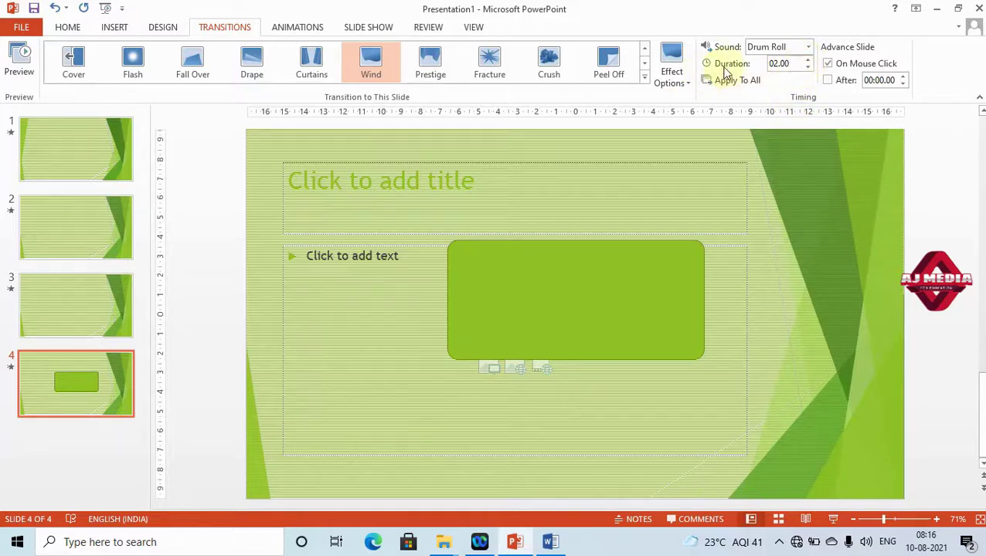
click(810, 60)
click(808, 67)
click(808, 67)
click(18, 61)
click(19, 62)
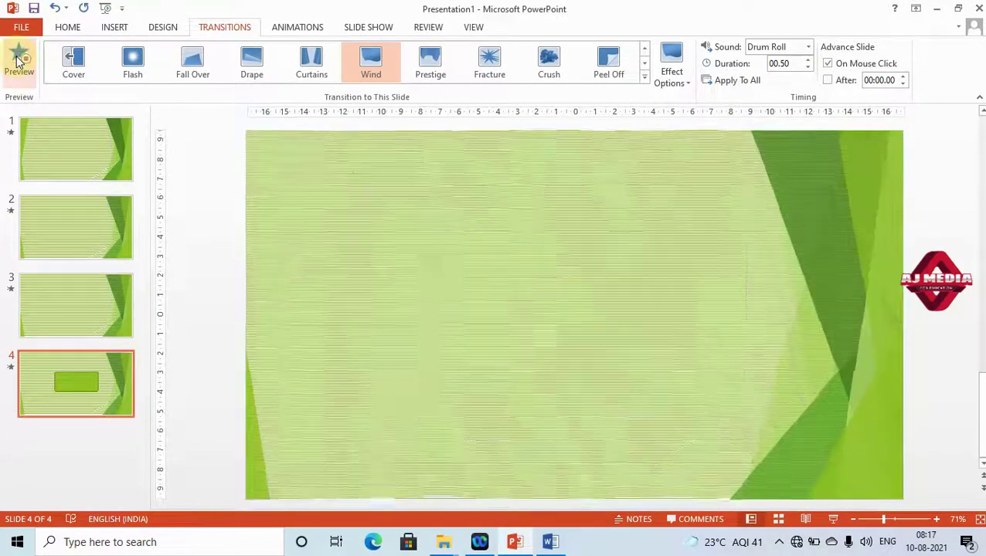
click(19, 61)
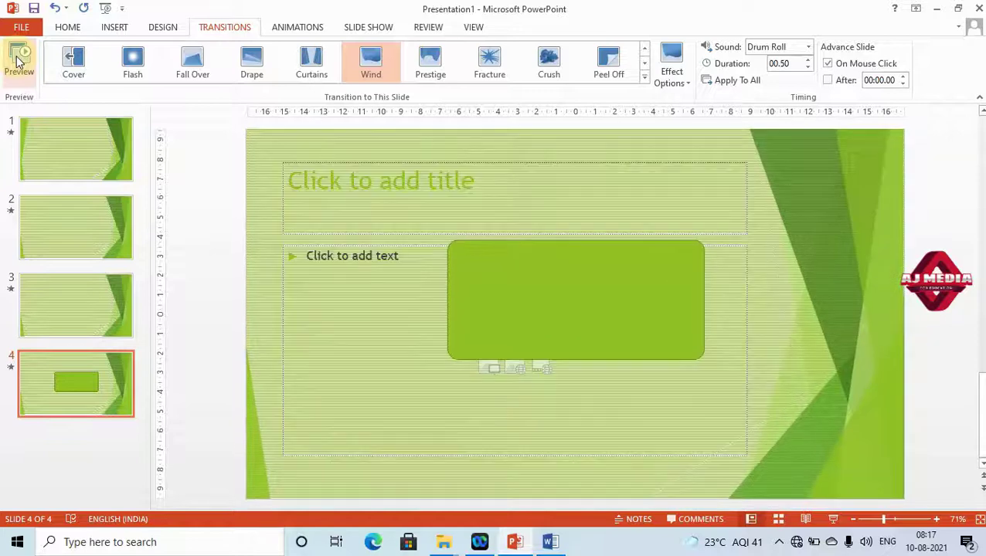
click(806, 61)
click(807, 61)
click(807, 61)
click(807, 61)
click(806, 61)
click(807, 61)
click(807, 61)
click(808, 60)
click(807, 60)
click(21, 68)
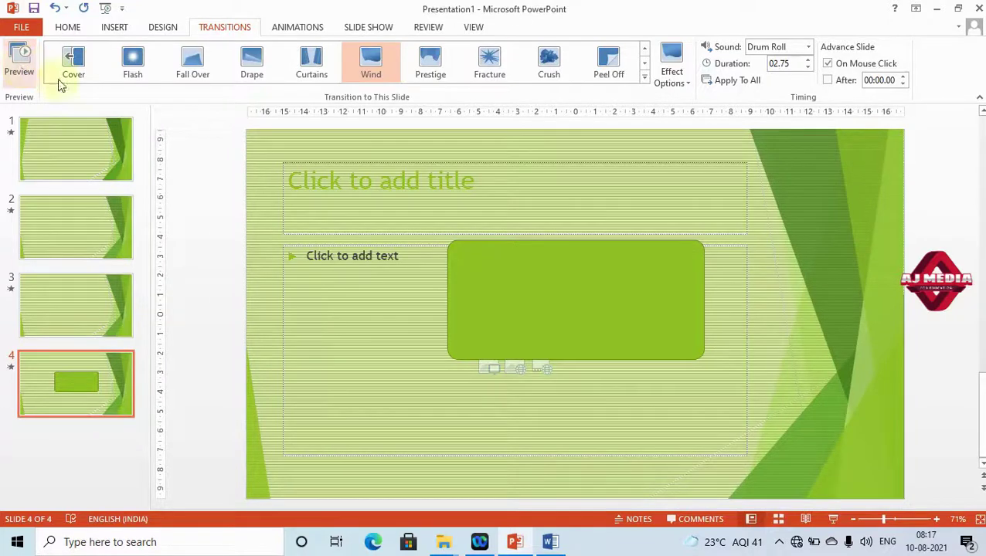
click(809, 68)
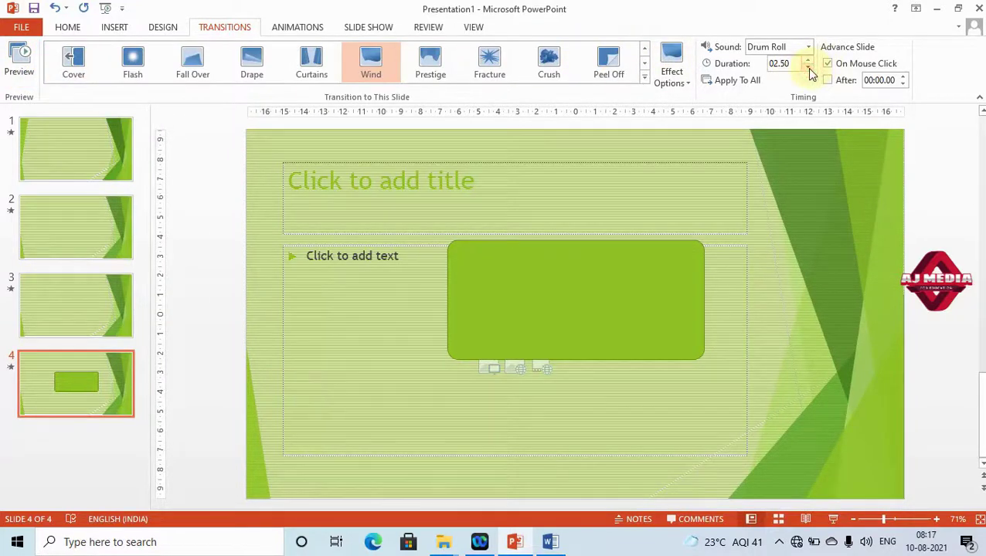
click(809, 68)
click(809, 68)
click(808, 68)
click(808, 68)
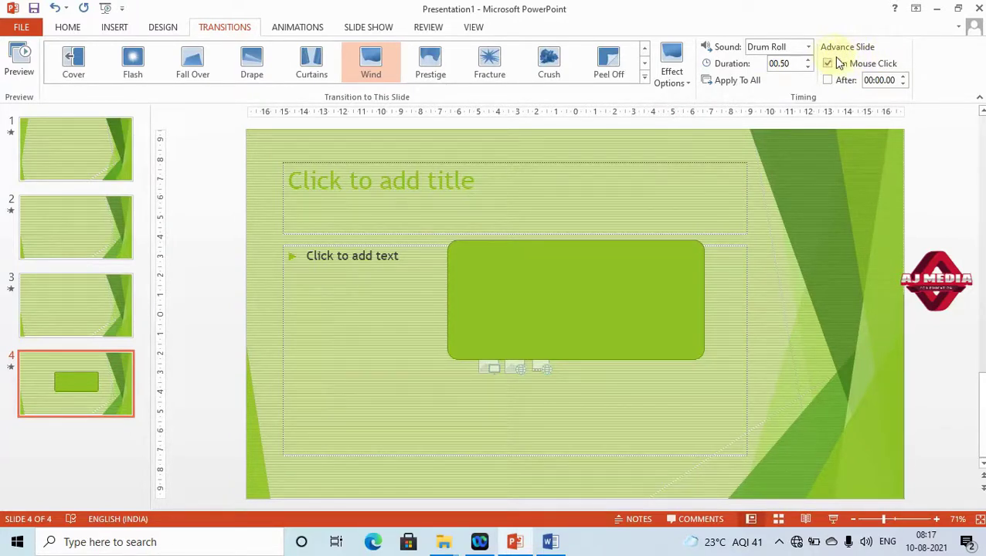
Step: Replace On Mouse Click with auto-advance After 00:01.00 on all slides, then view slide 3
click(828, 64)
click(828, 80)
text(1)
click(736, 82)
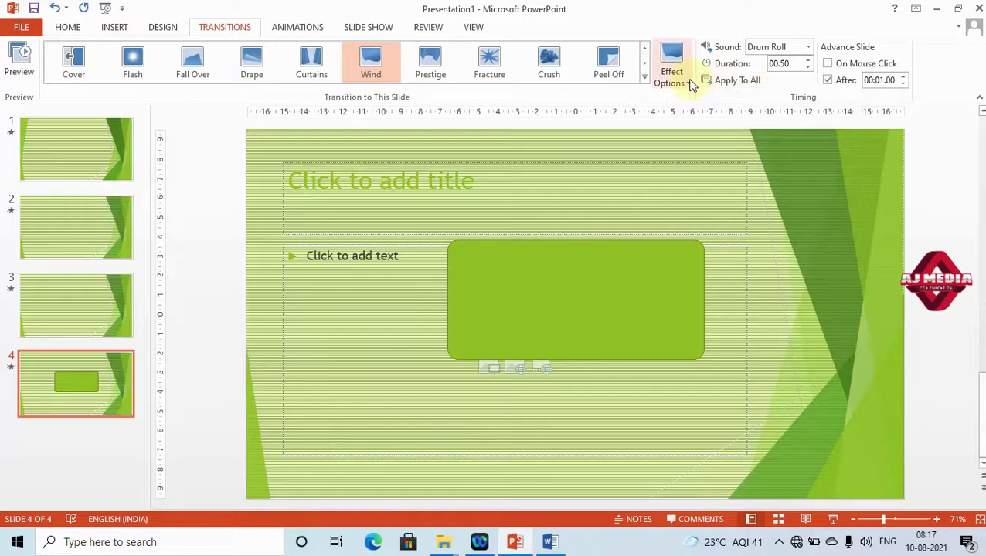
click(110, 293)
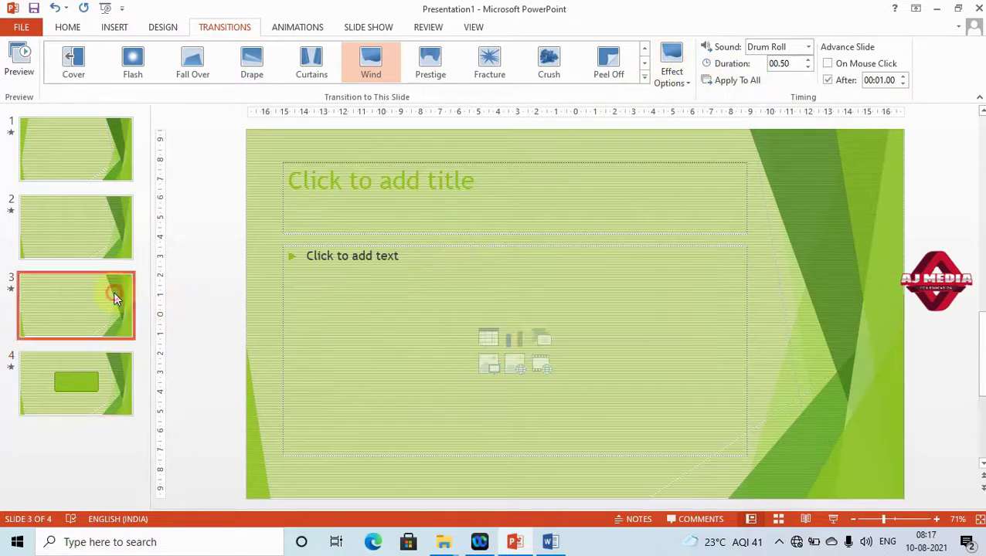
Step: Insert a five-column, two-row table on slide 3 and an Increasing Circle Process SmartArt on slide 2
click(495, 348)
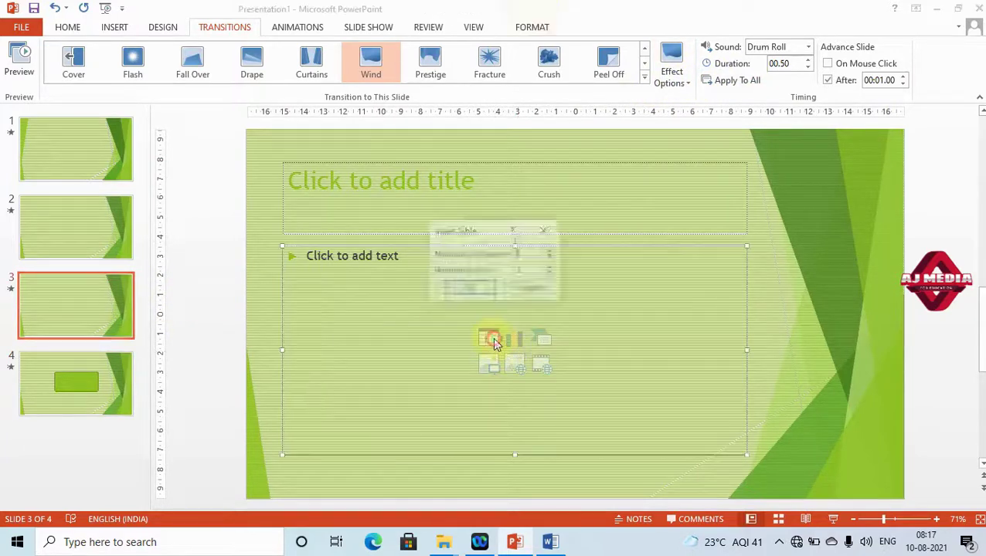
click(464, 287)
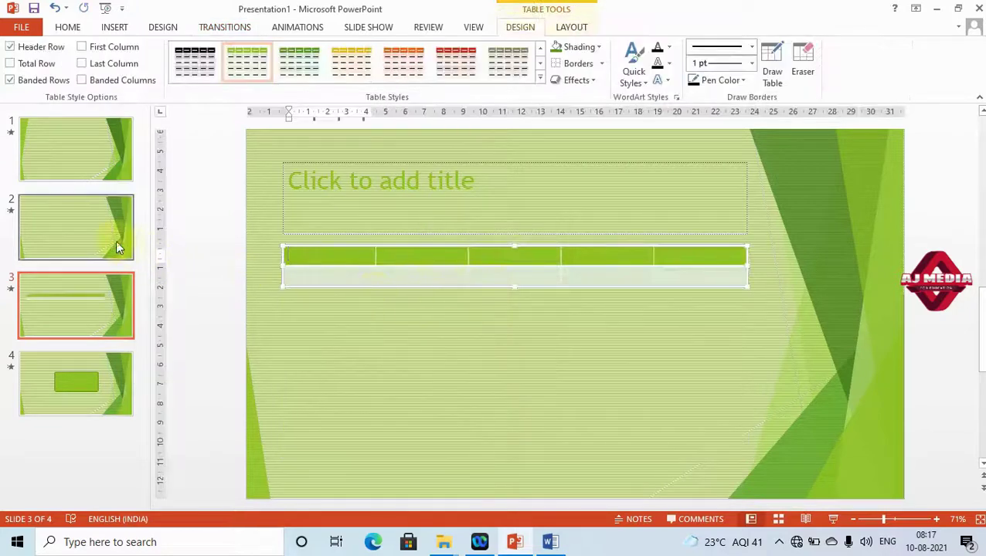
click(125, 249)
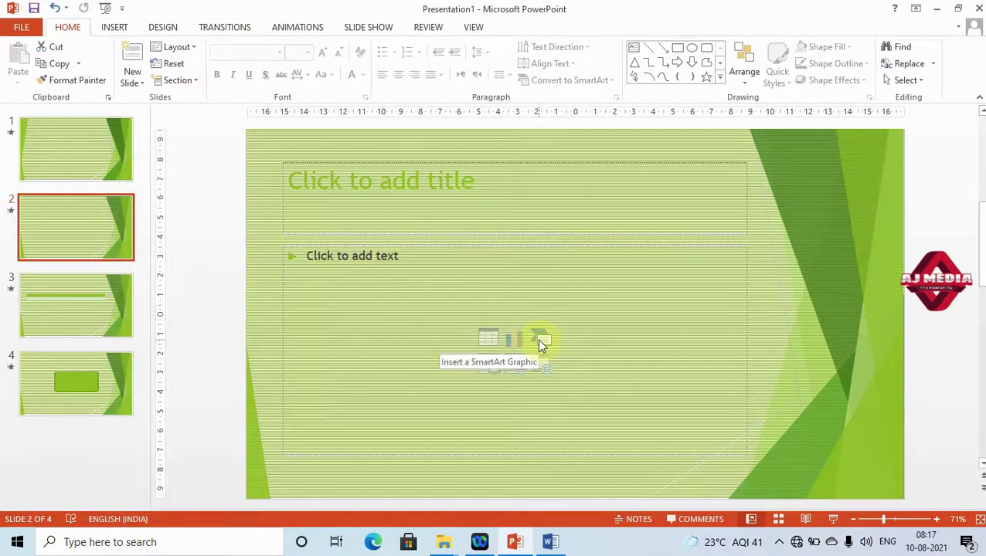
click(541, 344)
click(519, 281)
click(658, 388)
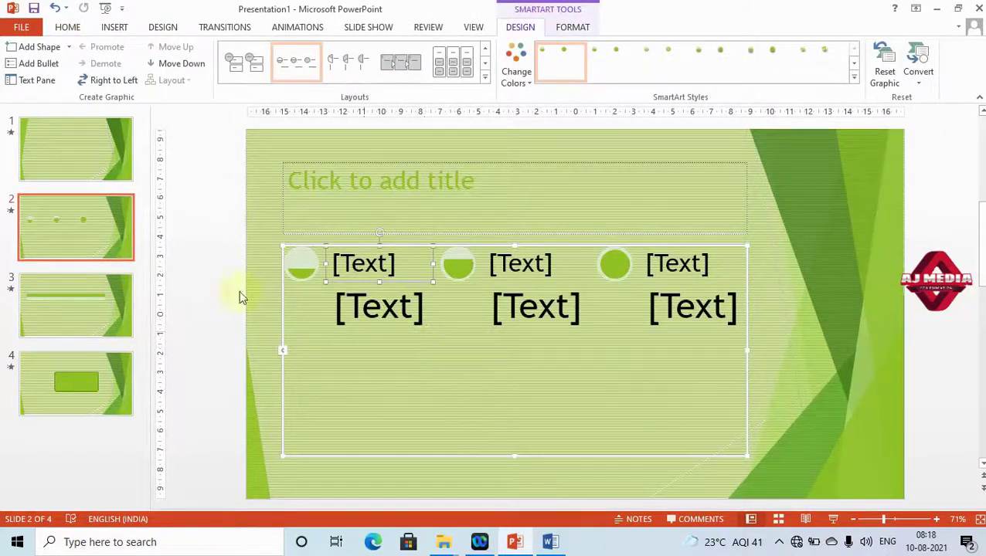
click(184, 223)
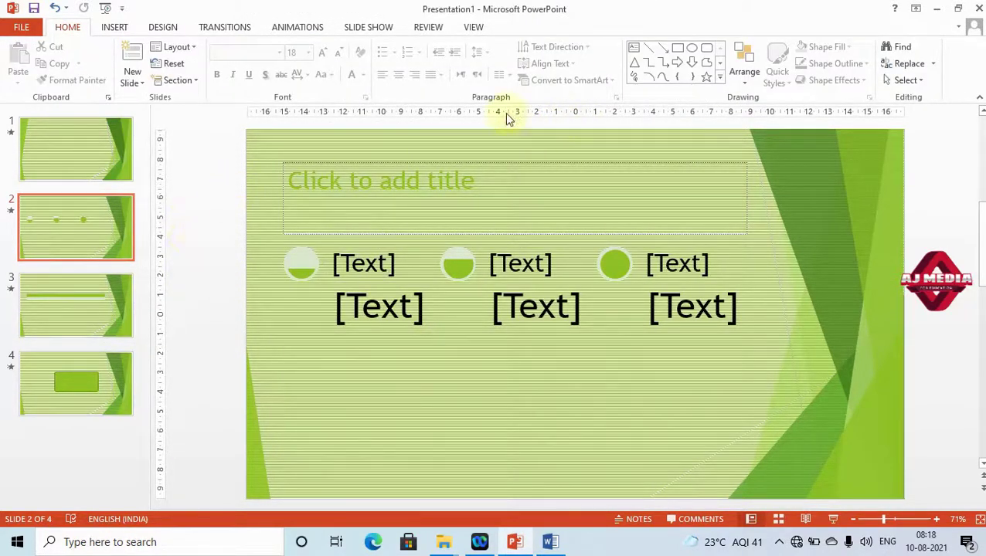
click(224, 28)
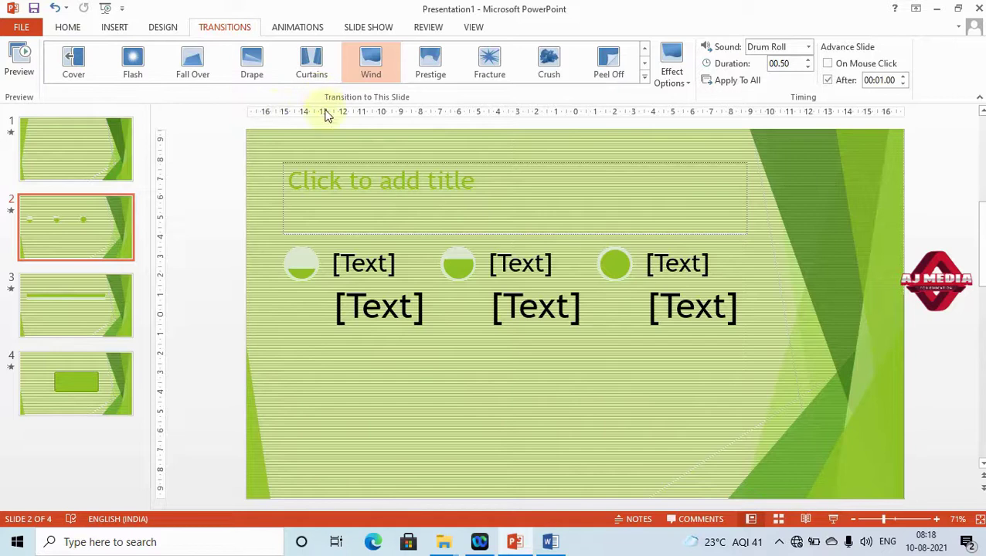
Step: Preview slide 2 as a slideshow, then set its auto-advance After time to 00:04.00
click(832, 523)
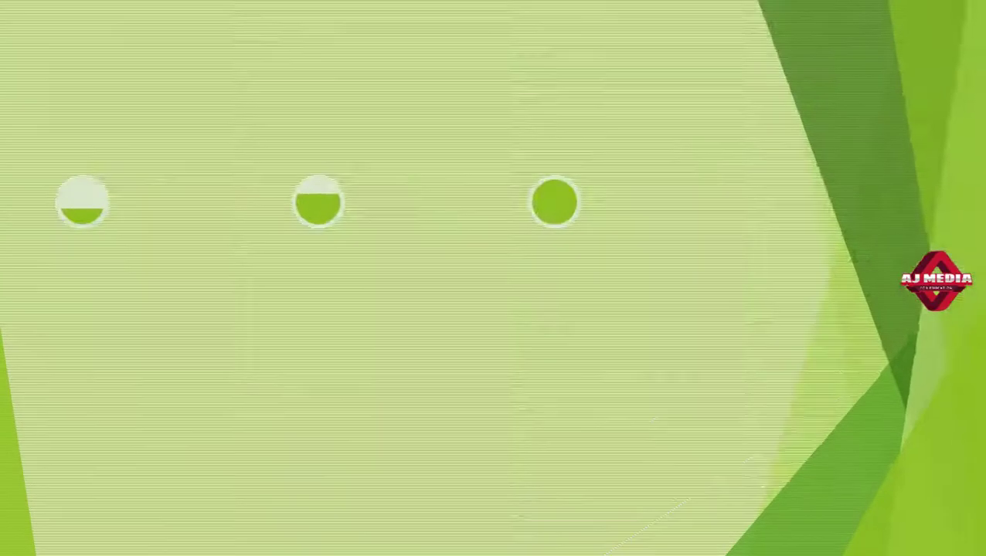
key(Escape)
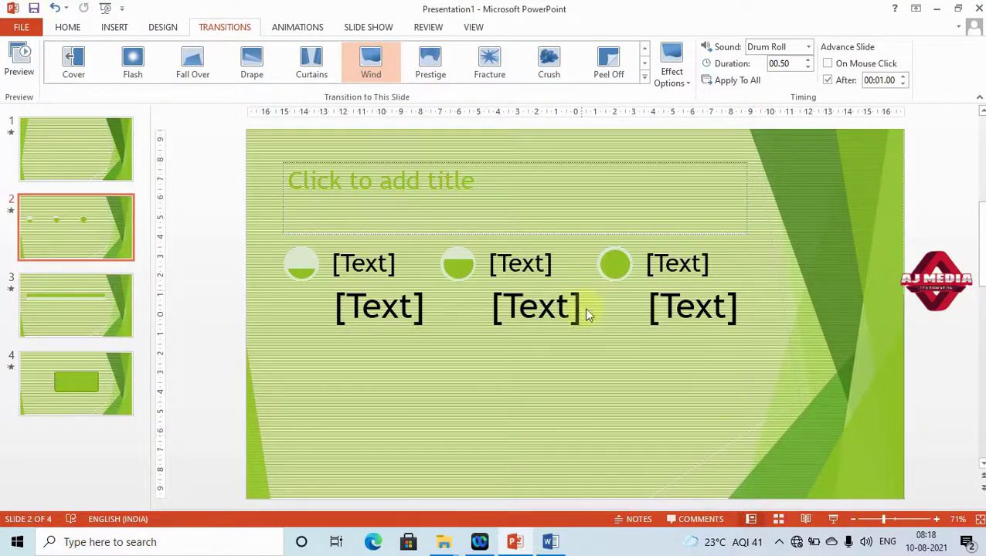
click(904, 78)
click(904, 77)
click(904, 78)
click(904, 77)
click(904, 78)
click(904, 77)
click(904, 77)
click(905, 77)
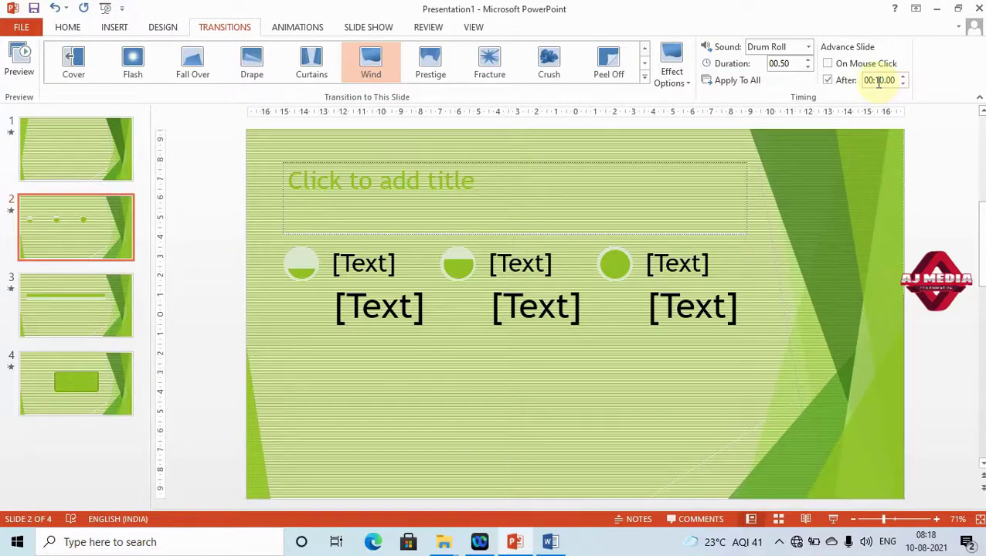
click(902, 85)
click(902, 84)
click(902, 84)
click(902, 84)
click(902, 85)
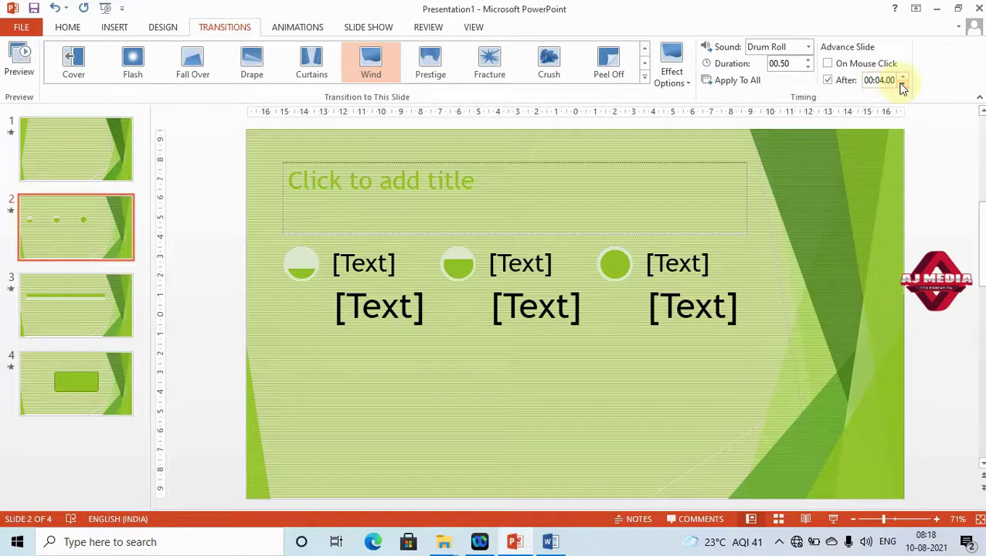
Step: Start the slideshow from slide 1 and exit it early
click(110, 164)
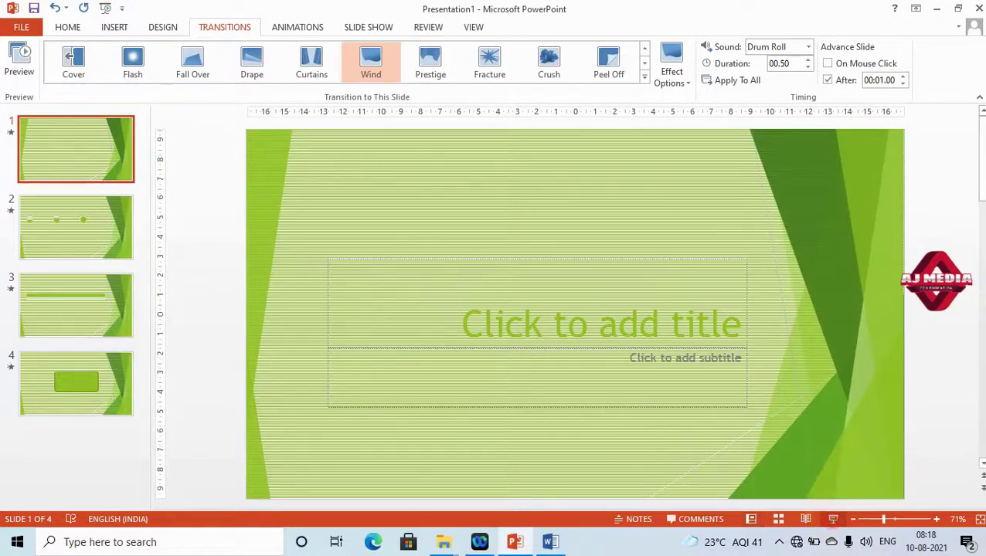
key(F5)
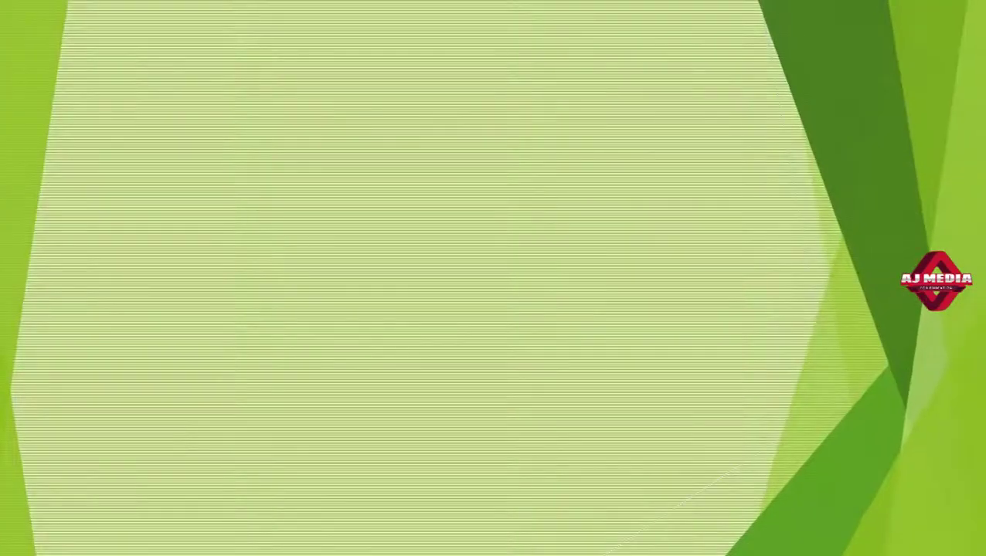
key(Escape)
Step: Play the slideshow through all four slides automatically and return to editing
click(738, 81)
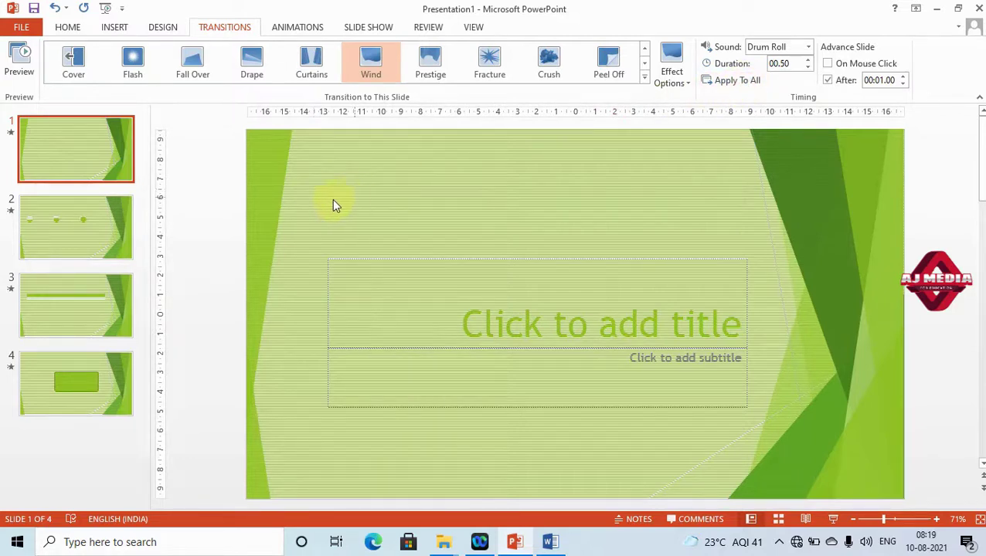
click(833, 520)
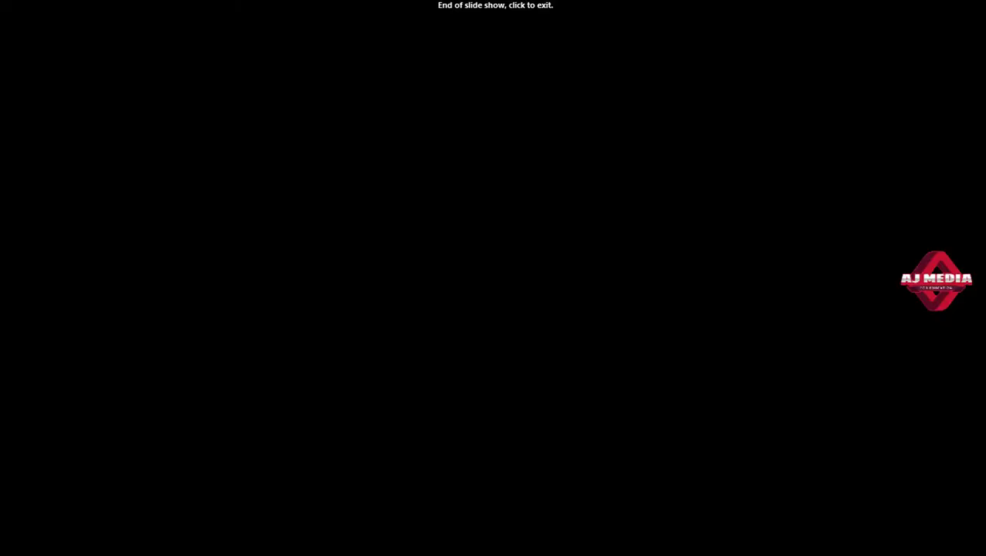
click(734, 445)
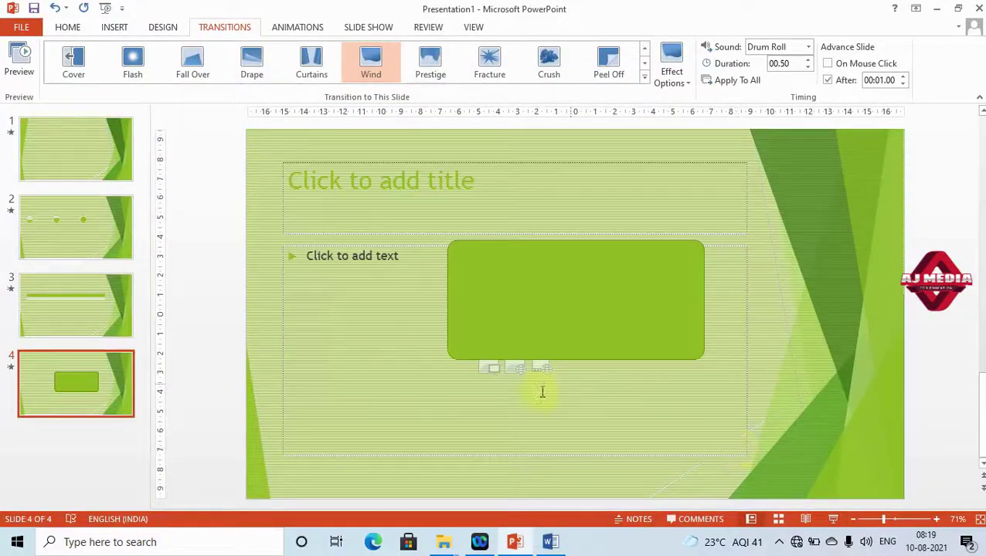